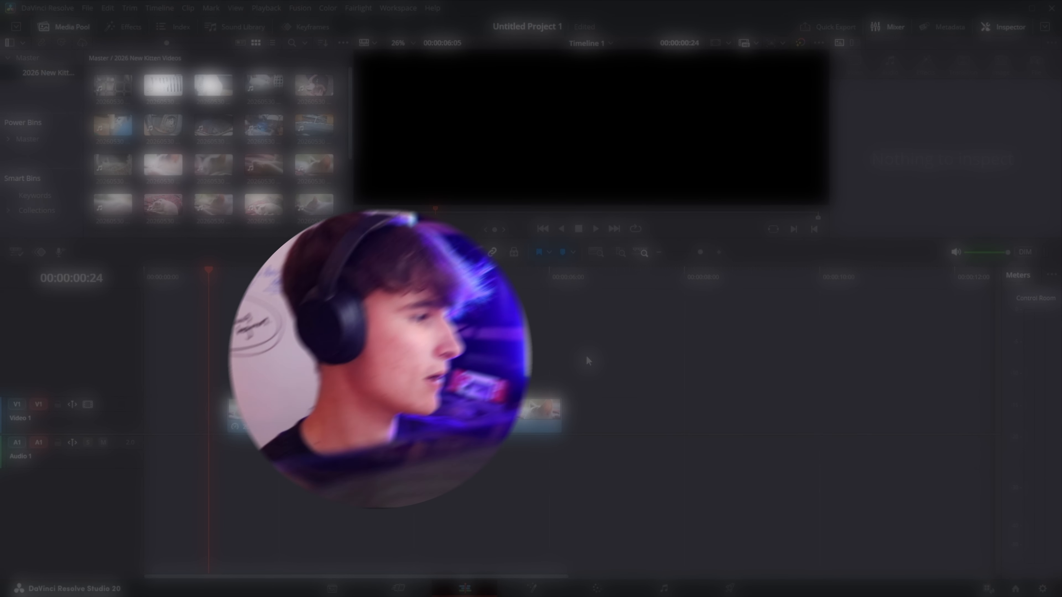
{"action": "left_click_drag", "start_coordinate": [214, 273], "coordinate": [328, 317]}
{"action": "left_click", "coordinate": [399, 410]}
{"action": "key", "text": "r"}
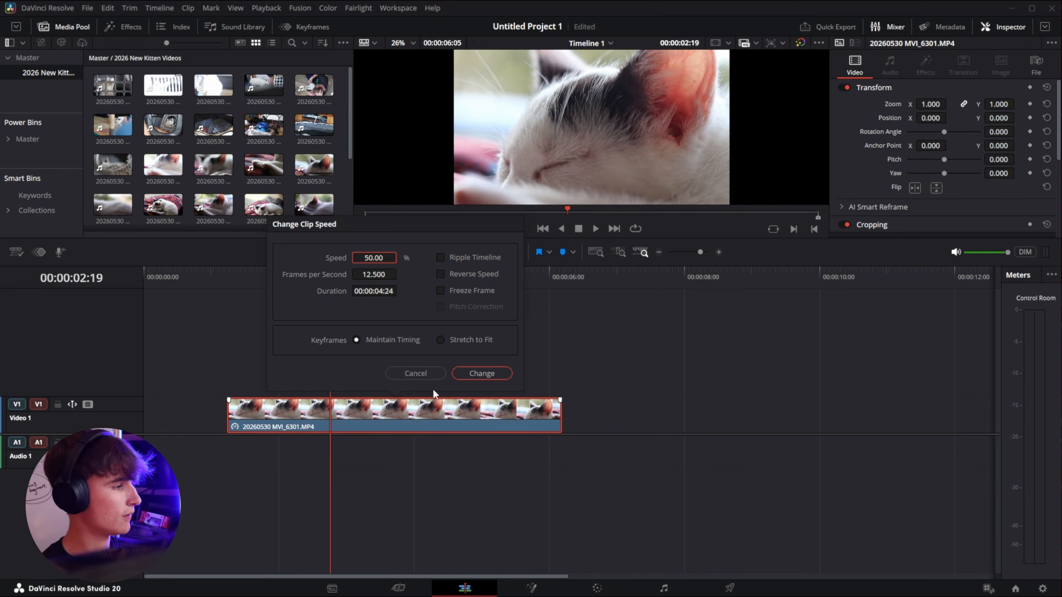
{"action": "left_click", "coordinate": [416, 374]}
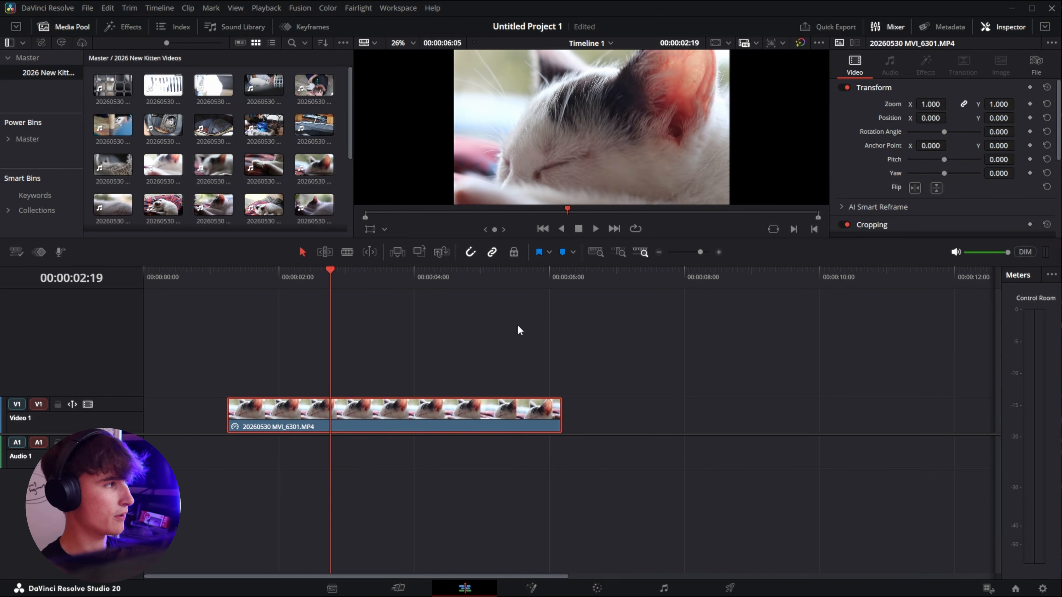
Step: Add a Solid Color generator on the track above the kitten clip at its start and shorten it
{"action": "left_click", "coordinate": [471, 335]}
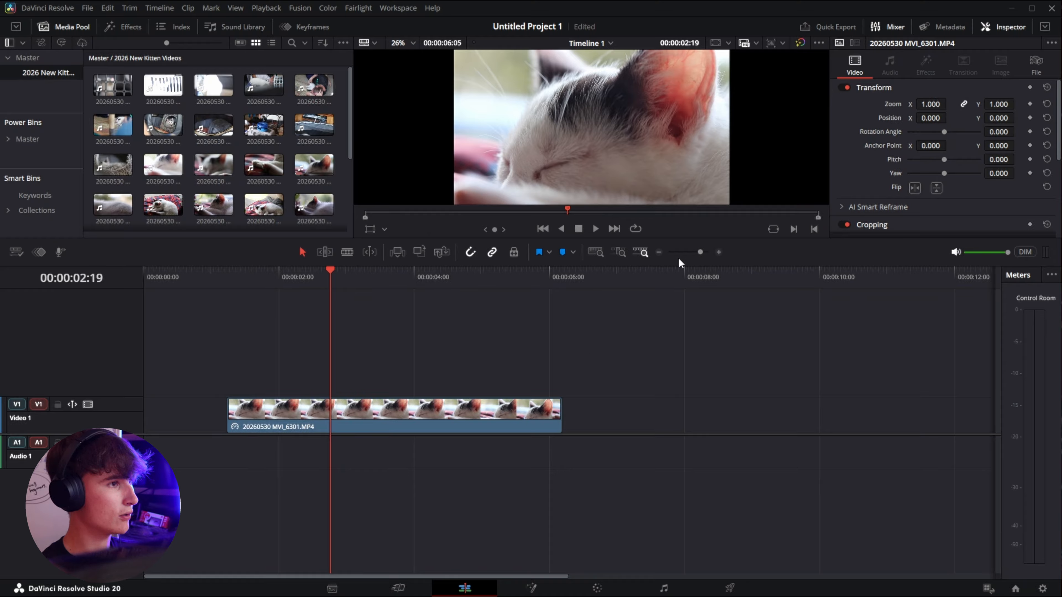
{"action": "left_click", "coordinate": [134, 28]}
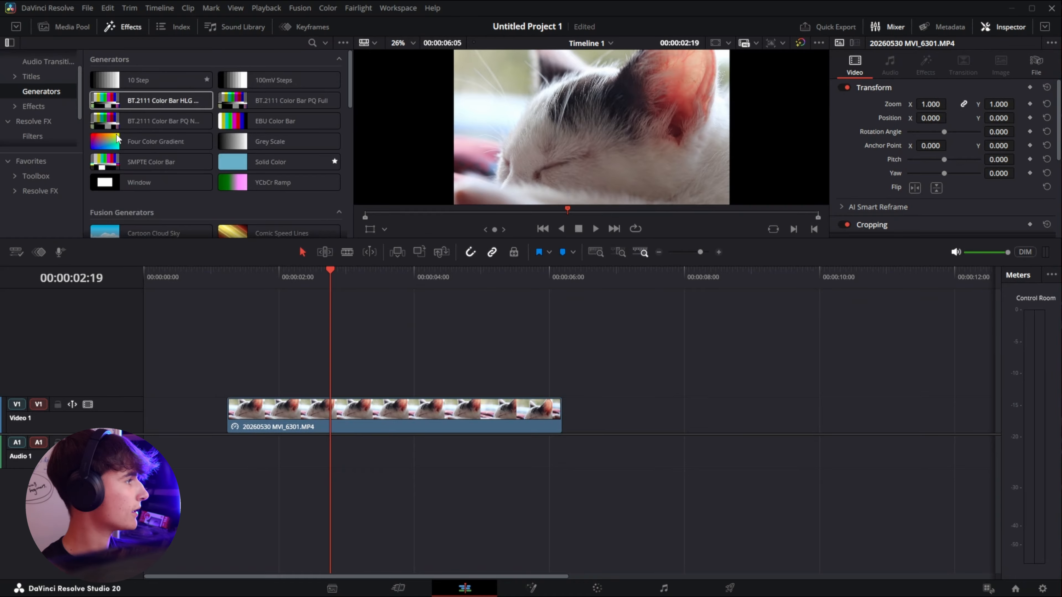
{"action": "left_click_drag", "start_coordinate": [261, 161], "coordinate": [251, 383]}
{"action": "left_click_drag", "start_coordinate": [563, 376], "coordinate": [276, 360]}
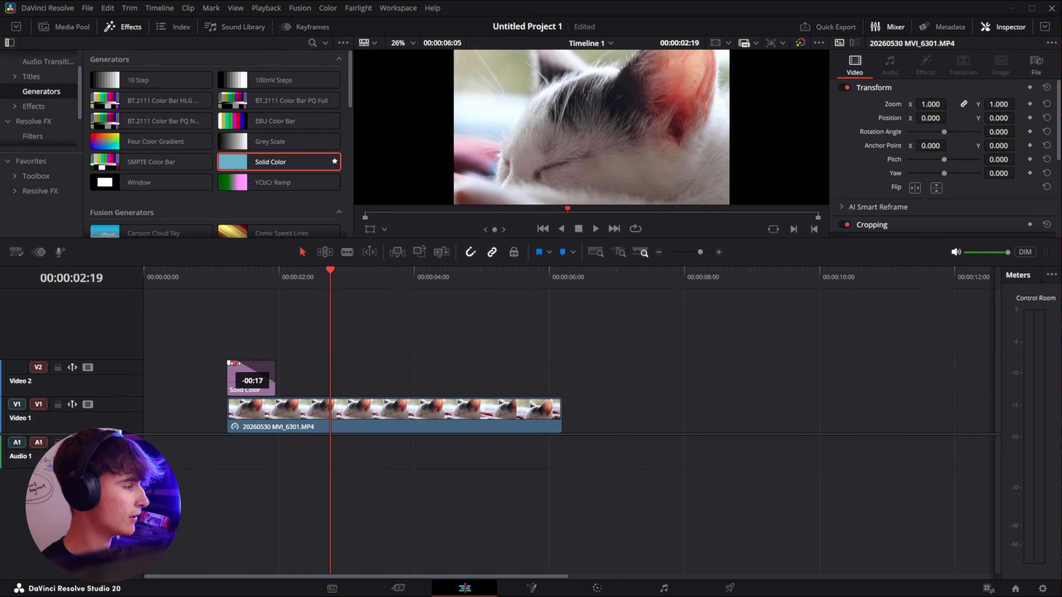
Step: Play the timeline from near its start to preview the solid color over the clip
{"action": "left_click", "coordinate": [213, 273]}
{"action": "key", "text": "space"}
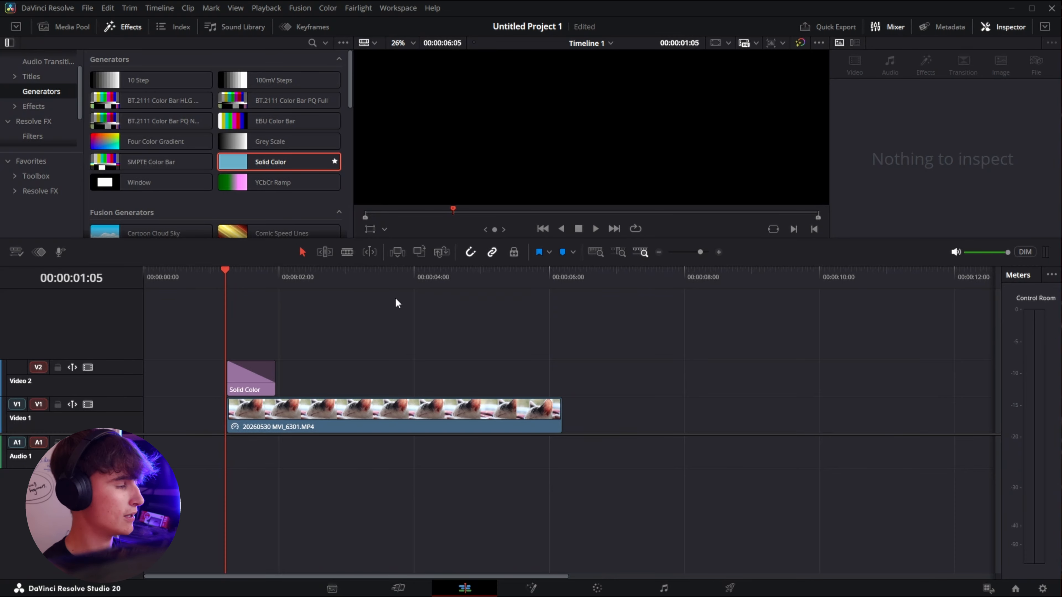
{"action": "left_click", "coordinate": [266, 7]}
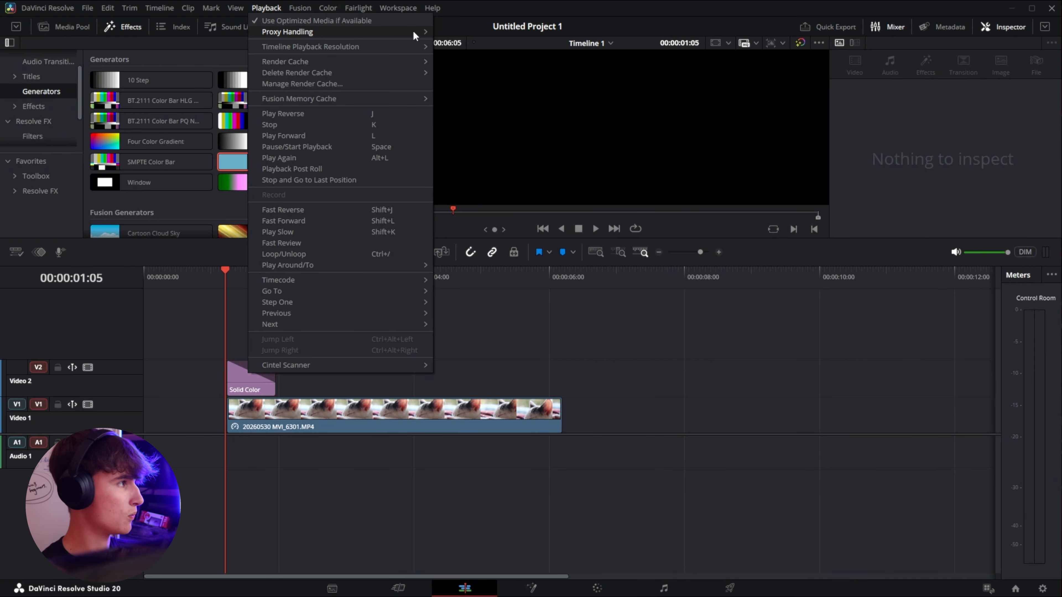
{"action": "mouse_move", "coordinate": [420, 31]}
{"action": "left_click", "coordinate": [473, 43]}
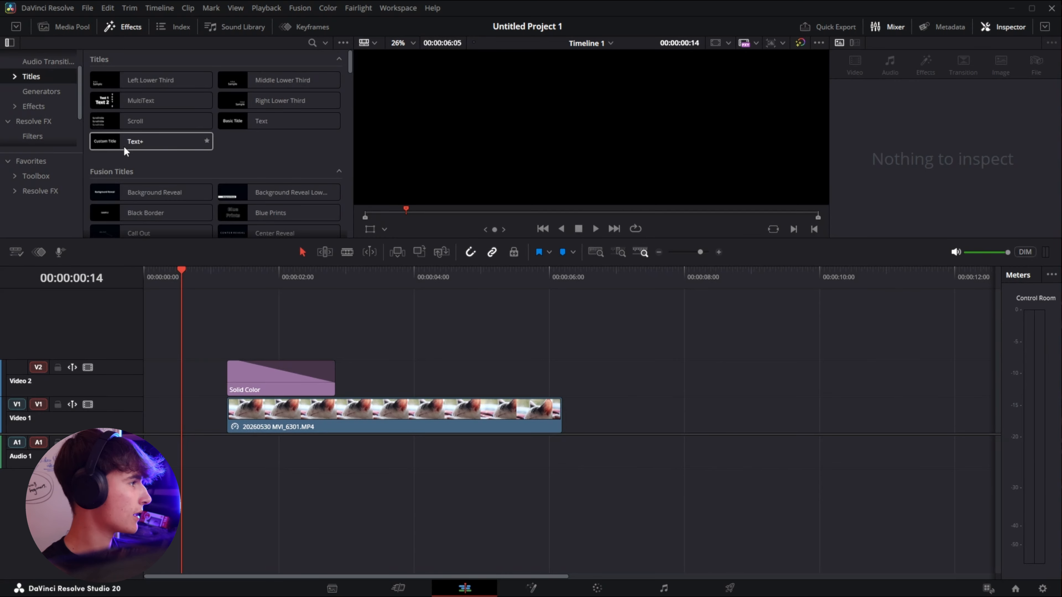
Step: Add a Text+ title on a new track after the solid color and trim its end to the kitten clip's end
{"action": "left_click_drag", "start_coordinate": [123, 144], "coordinate": [339, 348]}
{"action": "left_click_drag", "start_coordinate": [673, 347], "coordinate": [561, 347]}
{"action": "left_click", "coordinate": [388, 281]}
Step: Change the Text+ title's text to Kitten
{"action": "left_click", "coordinate": [899, 171]}
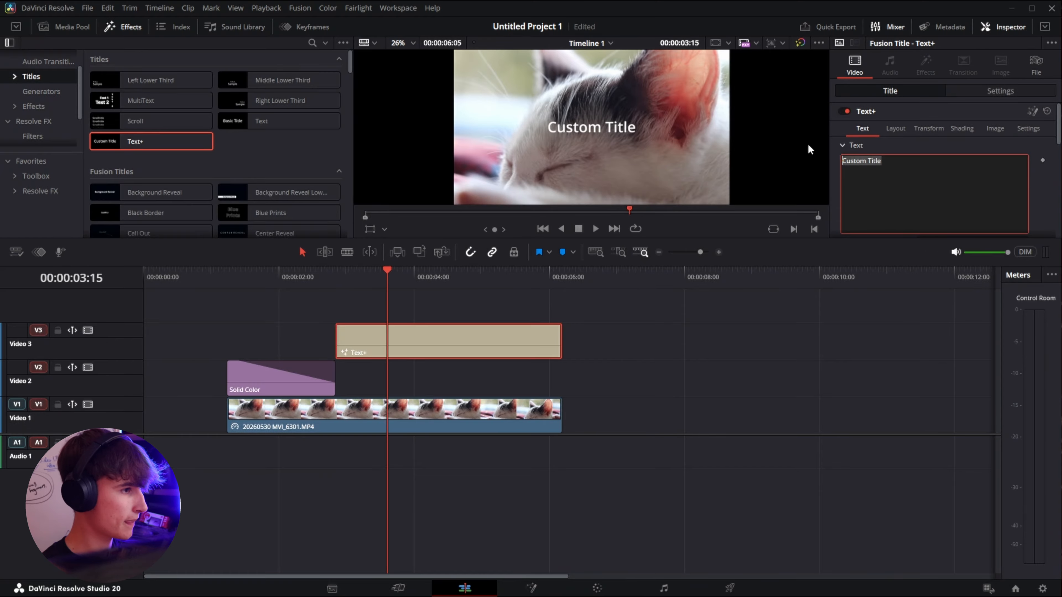
{"action": "type", "text": "Kitteb"}
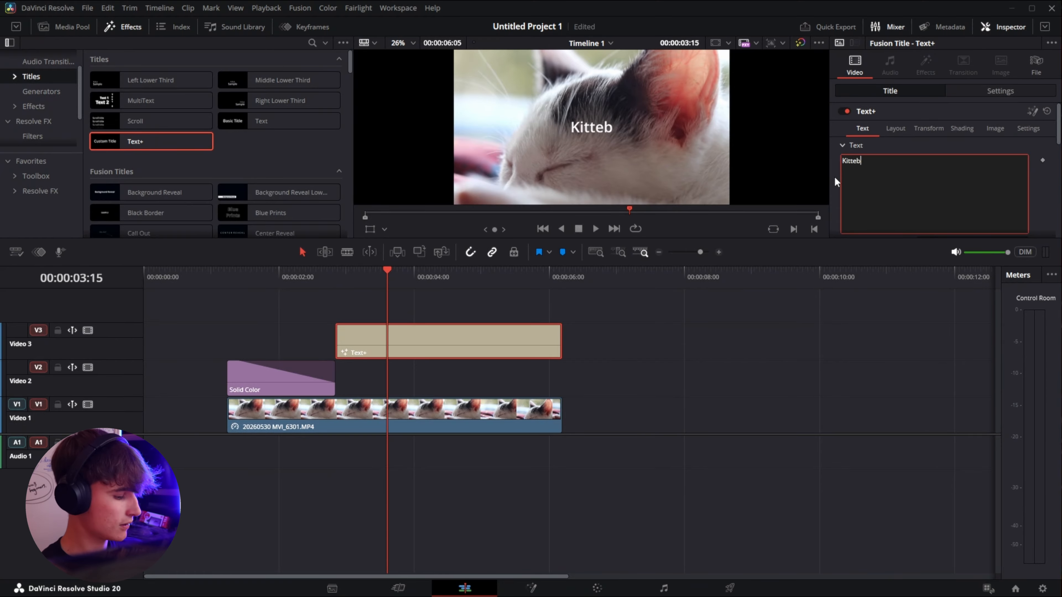
{"action": "key", "text": "BackSpace"}
{"action": "type", "text": "n"}
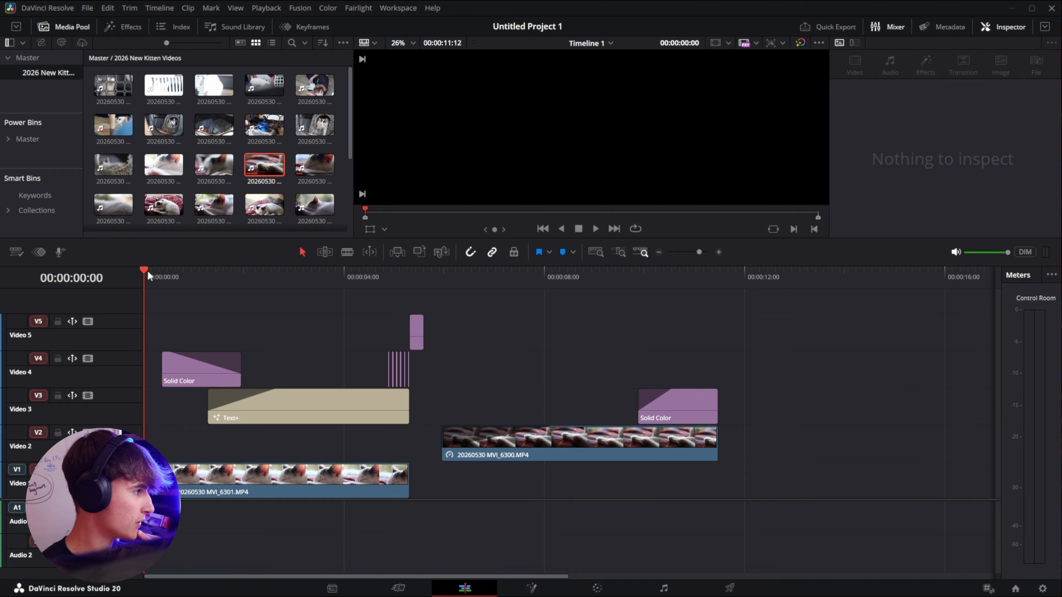
Step: Scrub through the opening section of the timeline to review the Kitten title over the clips
{"action": "left_click_drag", "start_coordinate": [148, 271], "coordinate": [262, 323]}
{"action": "left_click_drag", "start_coordinate": [509, 411], "coordinate": [422, 469]}
{"action": "left_click_drag", "start_coordinate": [303, 273], "coordinate": [370, 346]}
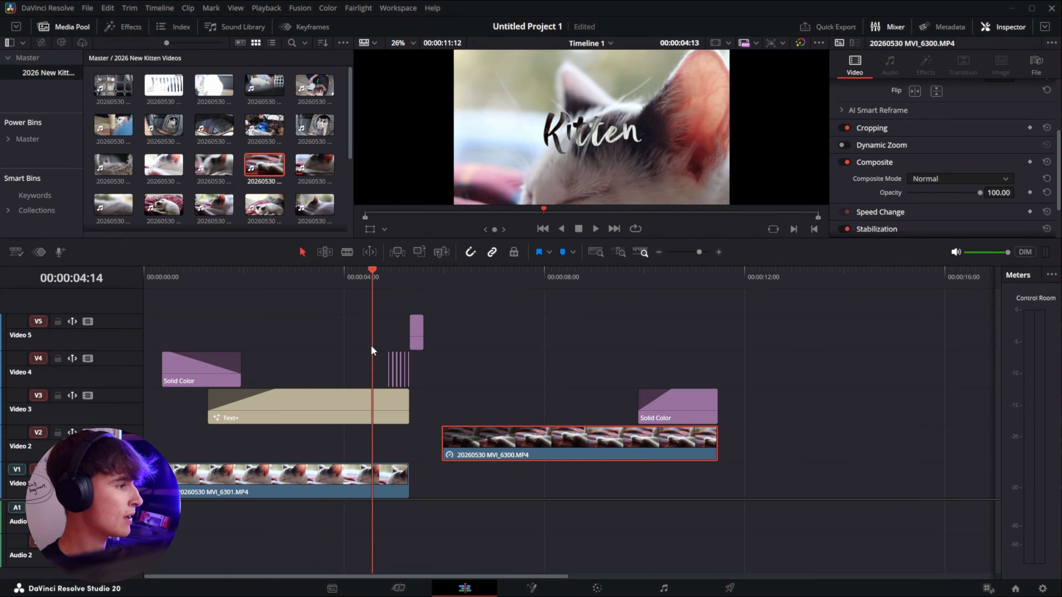
{"action": "scroll", "coordinate": [377, 342], "scroll_direction": "up", "scroll_amount": 8}
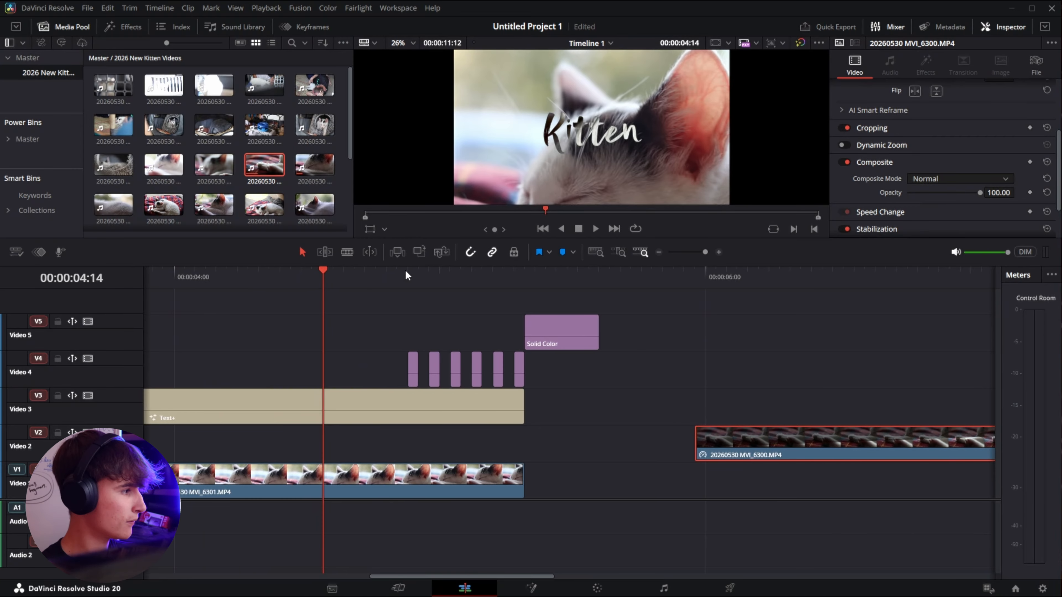
{"action": "left_click_drag", "start_coordinate": [405, 270], "coordinate": [260, 323]}
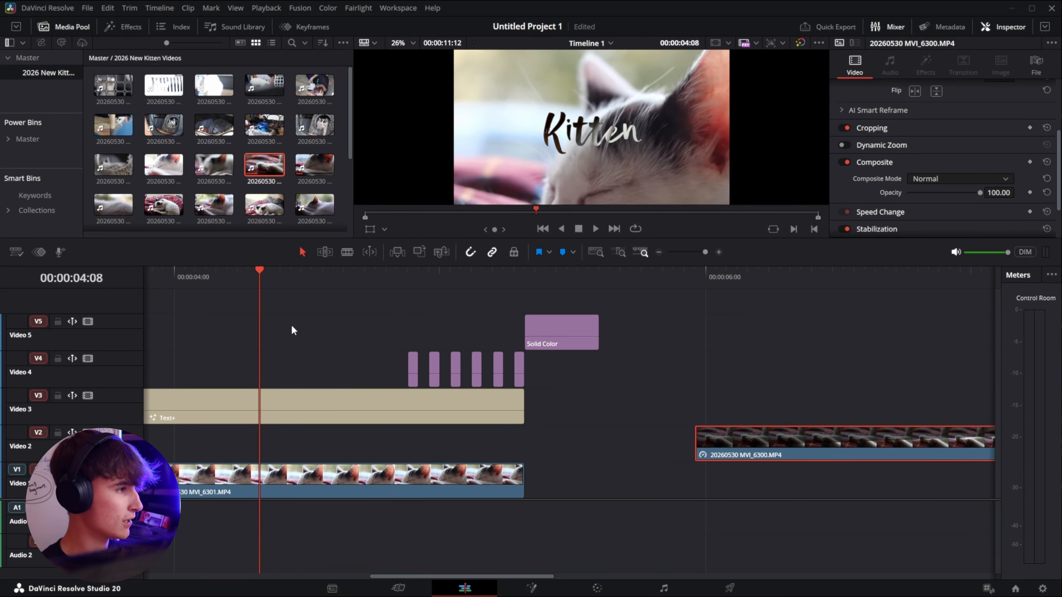
{"action": "key", "text": "space"}
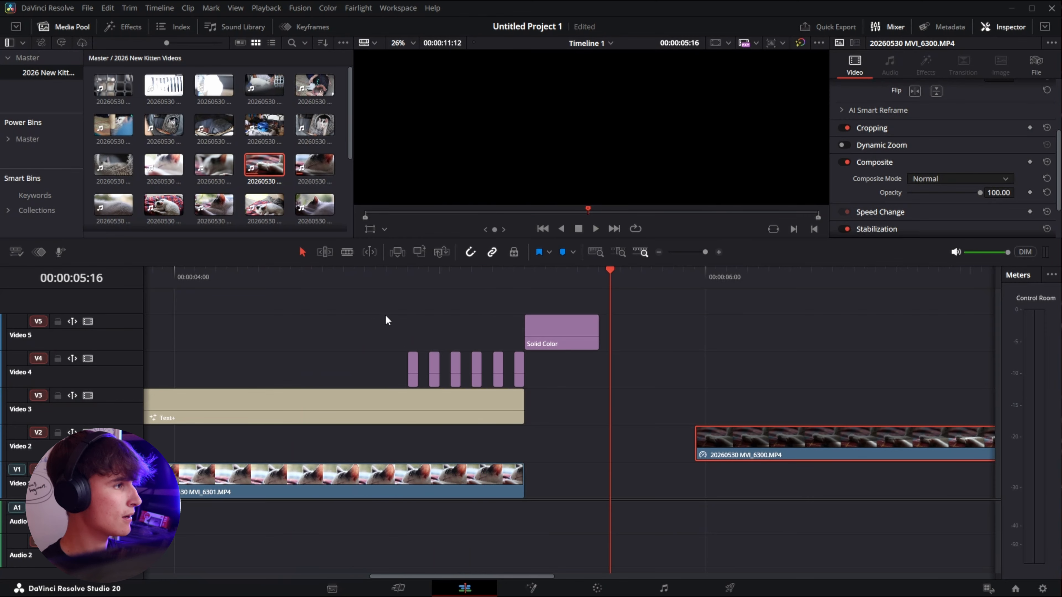
Step: Play through the rest of the timeline to review the second clip and its solid color overlay
{"action": "left_click", "coordinate": [523, 271]}
{"action": "scroll", "coordinate": [531, 386], "scroll_direction": "down", "scroll_amount": 2}
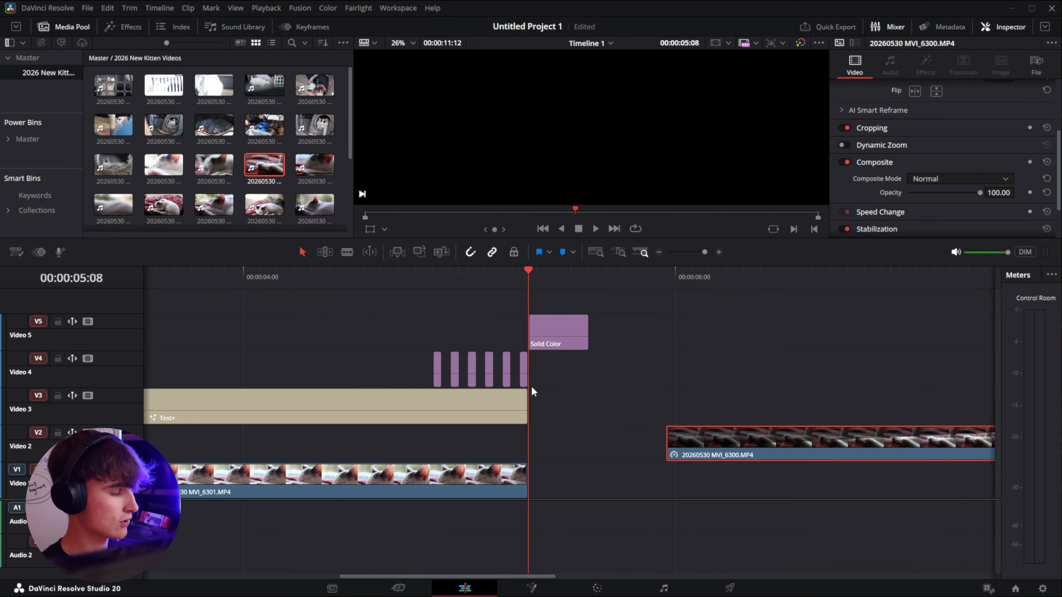
{"action": "key", "text": "space"}
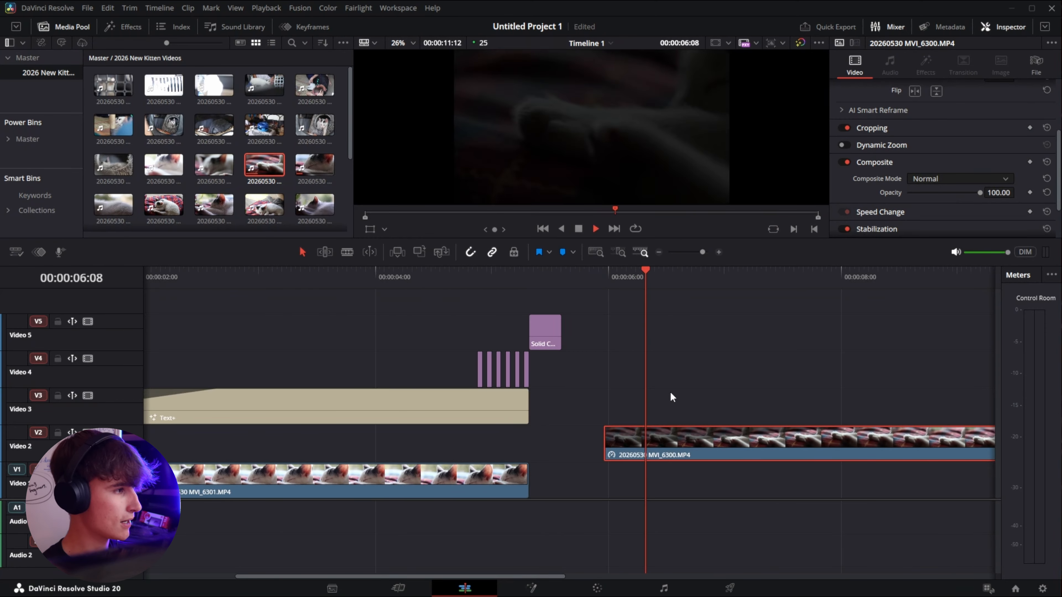
{"action": "scroll", "coordinate": [606, 425], "scroll_direction": "down", "scroll_amount": 2}
{"action": "scroll", "coordinate": [605, 425], "scroll_direction": "down", "scroll_amount": 8}
{"action": "scroll", "coordinate": [203, 436], "scroll_direction": "up", "scroll_amount": 7}
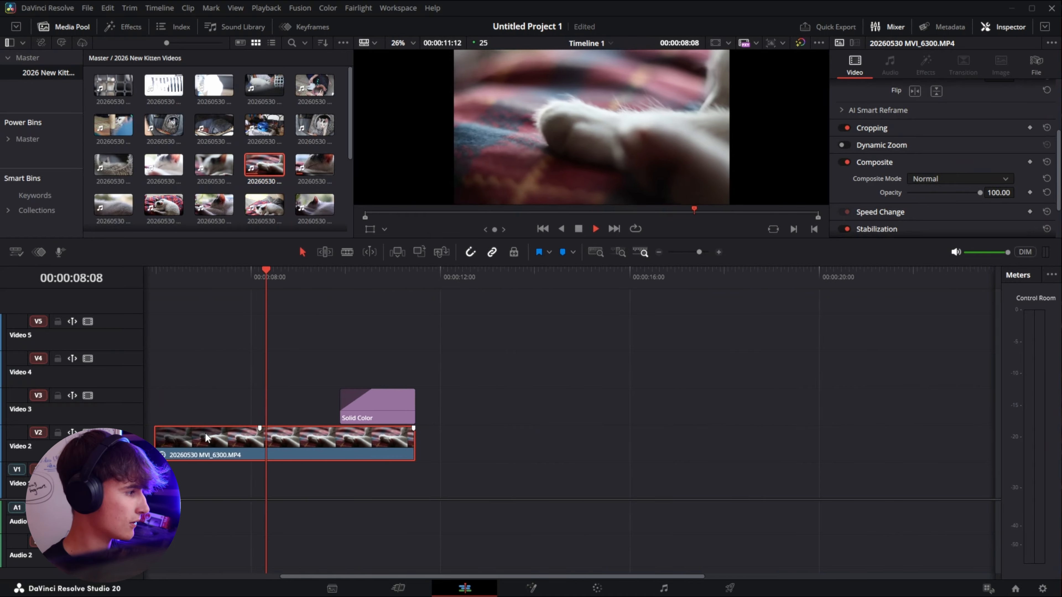
{"action": "scroll", "coordinate": [316, 437], "scroll_direction": "left", "scroll_amount": 5}
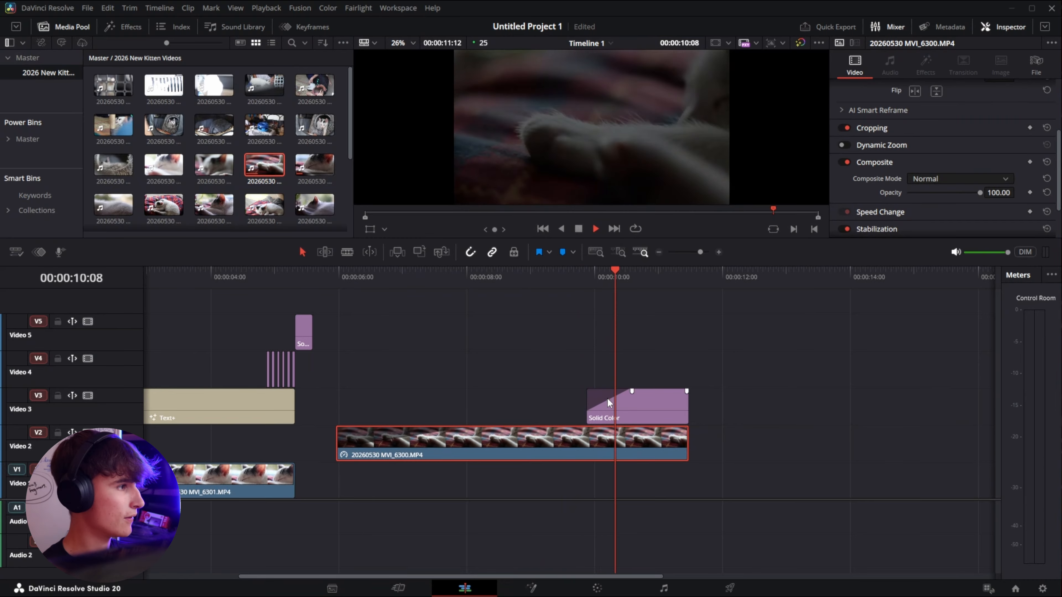
{"action": "key", "text": "space"}
{"action": "scroll", "coordinate": [317, 333], "scroll_direction": "left", "scroll_amount": 5}
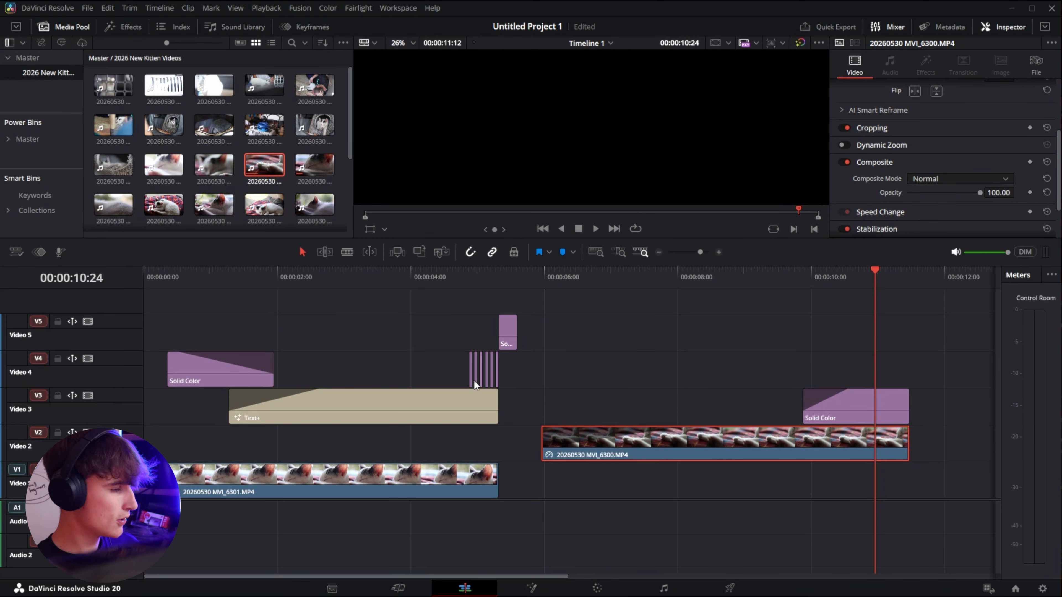
{"action": "left_click", "coordinate": [820, 344]}
{"action": "key", "text": "ctrl+a"}
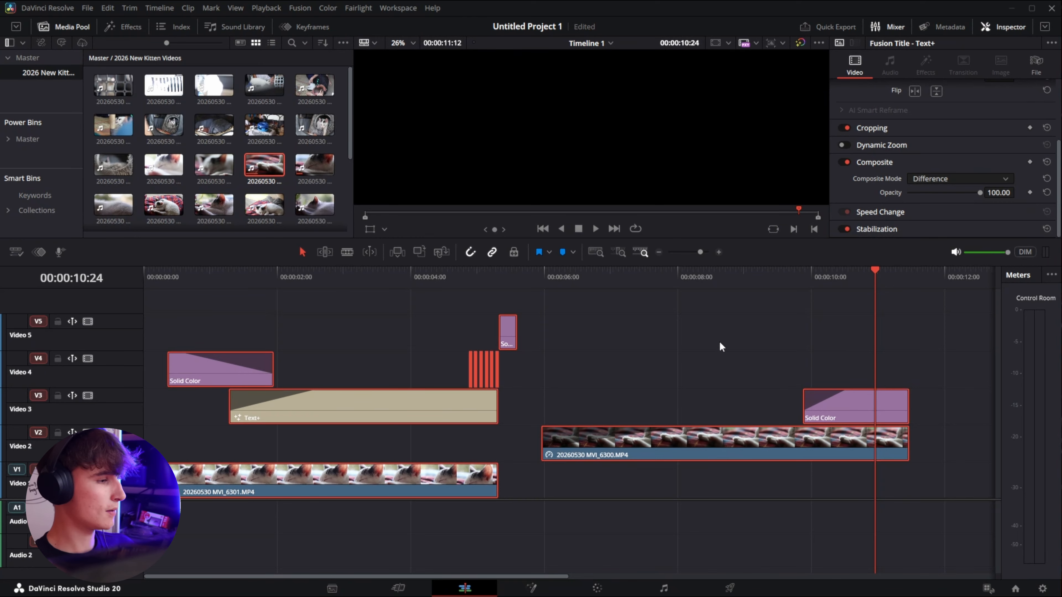
{"action": "left_click", "coordinate": [749, 343]}
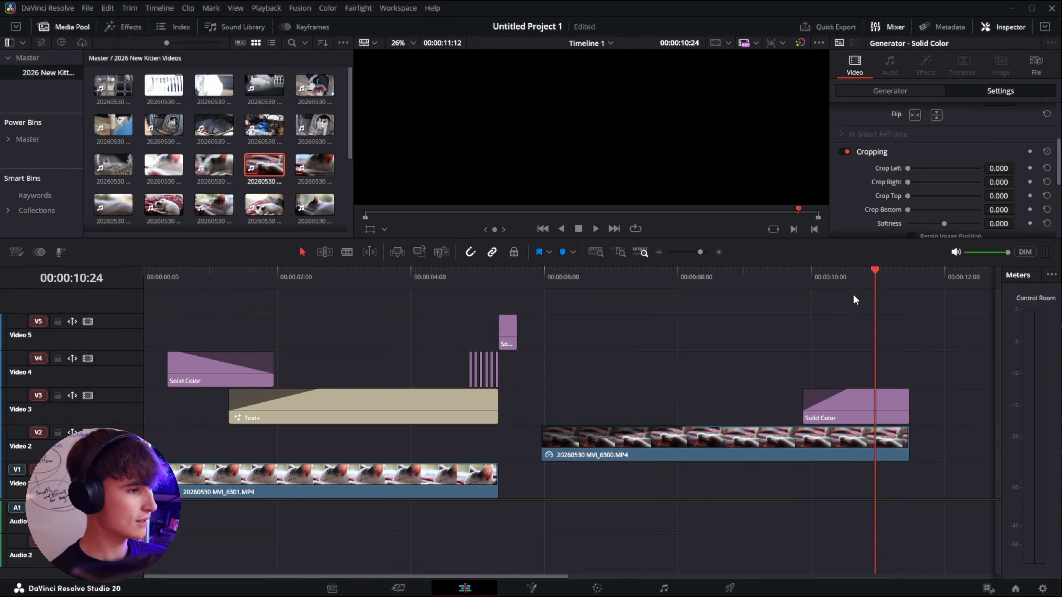
Step: Select all clips on the timeline, start a new compound clip and clear its default name
{"action": "left_click_drag", "start_coordinate": [853, 295], "coordinate": [153, 471]}
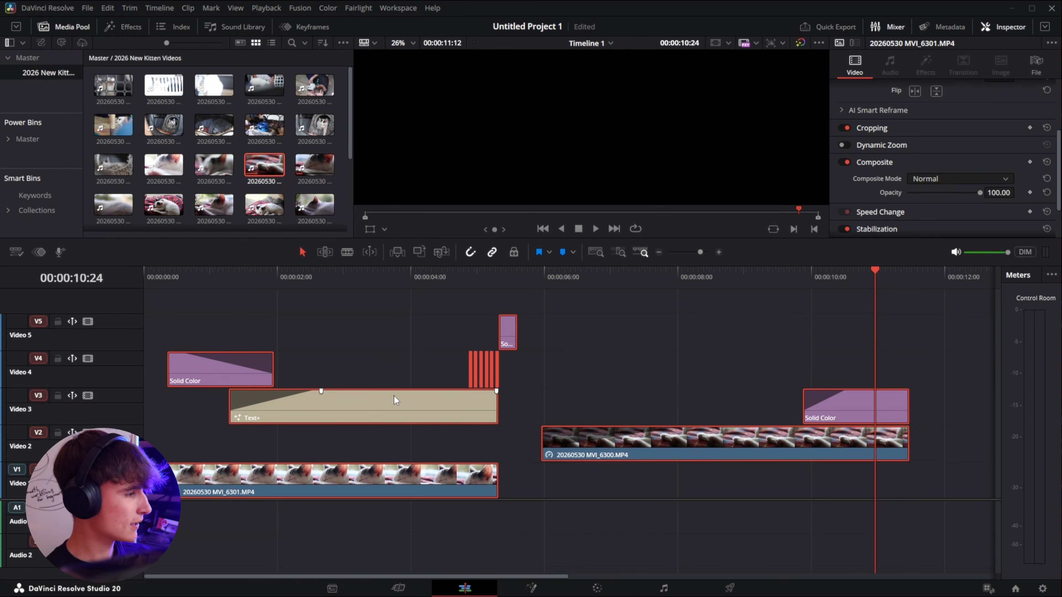
{"action": "right_click", "coordinate": [377, 400]}
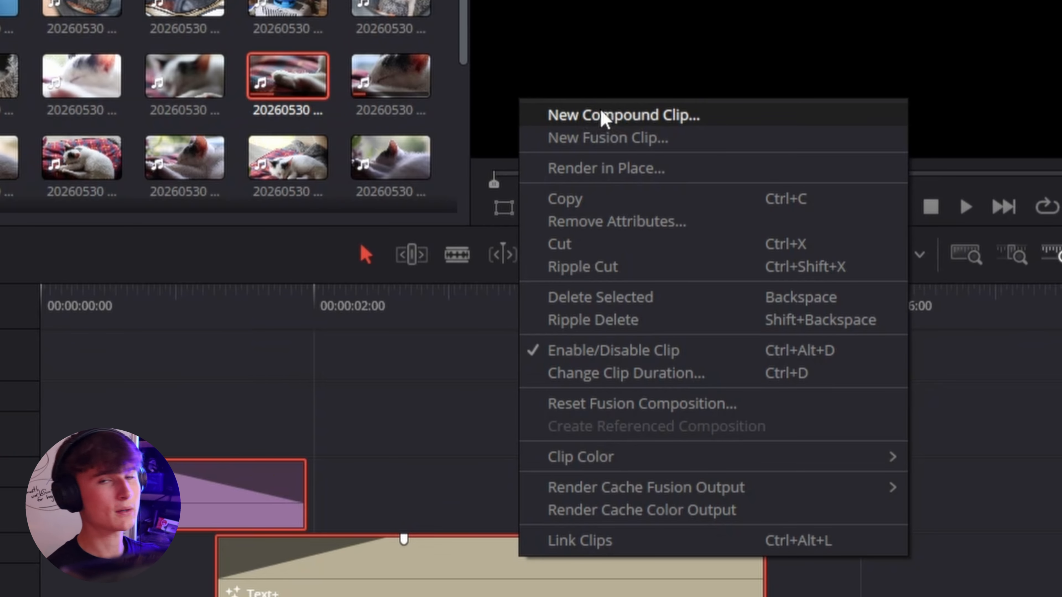
{"action": "left_click", "coordinate": [627, 121]}
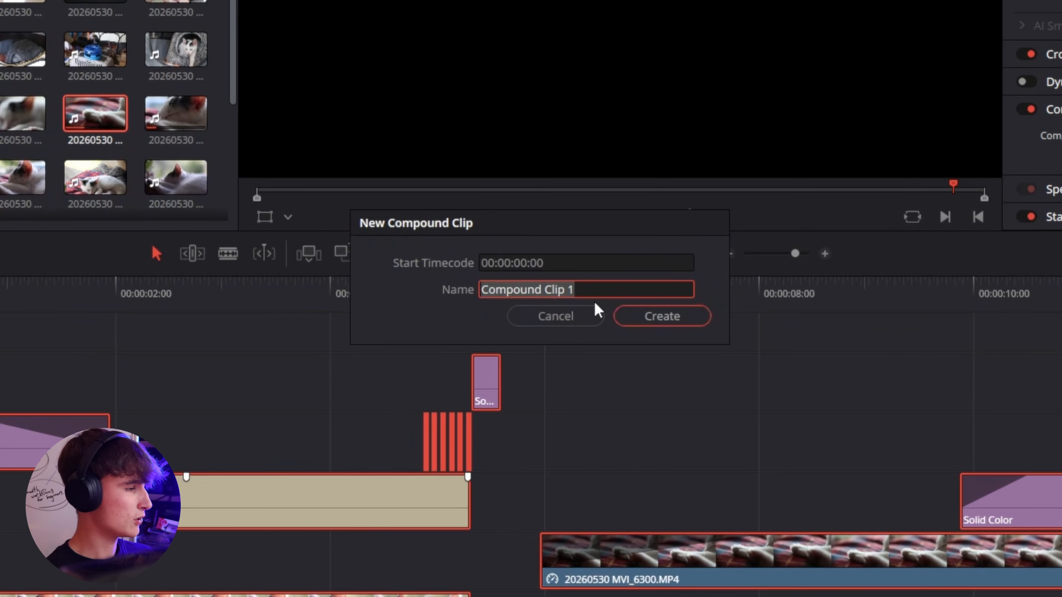
{"action": "left_click", "coordinate": [588, 290]}
{"action": "key", "text": "BackSpace"}
{"action": "key", "text": "BackSpace"}
{"action": "key", "text": "BackSpace"}
{"action": "key", "text": "BackSpace"}
{"action": "key", "text": "BackSpace"}
{"action": "key", "text": "BackSpace"}
{"action": "key", "text": "BackSpace"}
{"action": "key", "text": "BackSpace"}
{"action": "key", "text": "BackSpace"}
{"action": "key", "text": "BackSpace"}
{"action": "key", "text": "BackSpace"}
{"action": "key", "text": "BackSpace"}
{"action": "key", "text": "BackSpace"}
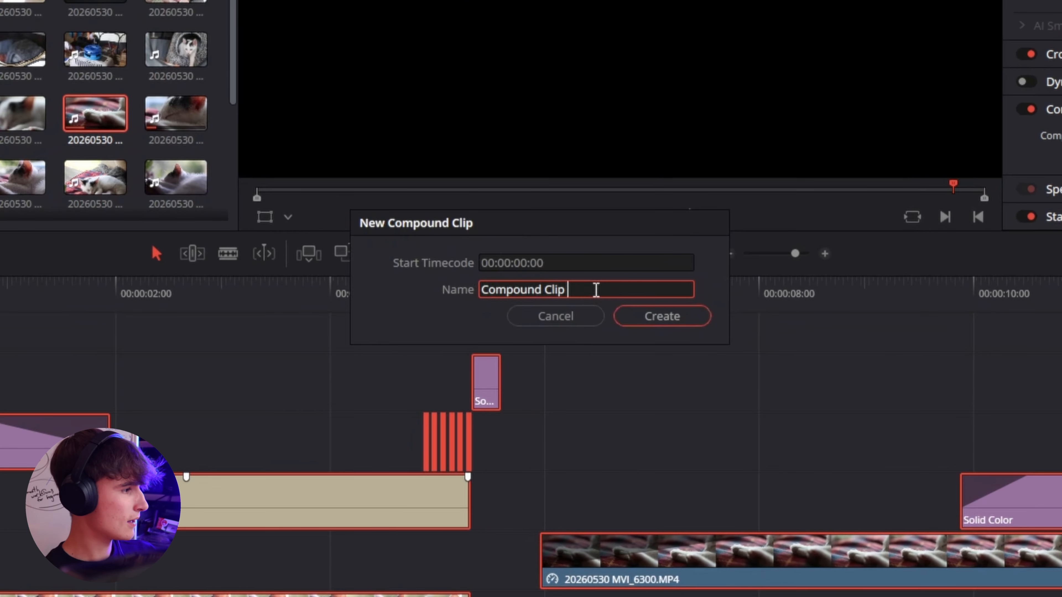
{"action": "key", "text": "BackSpace"}
{"action": "key", "text": "BackSpace"}
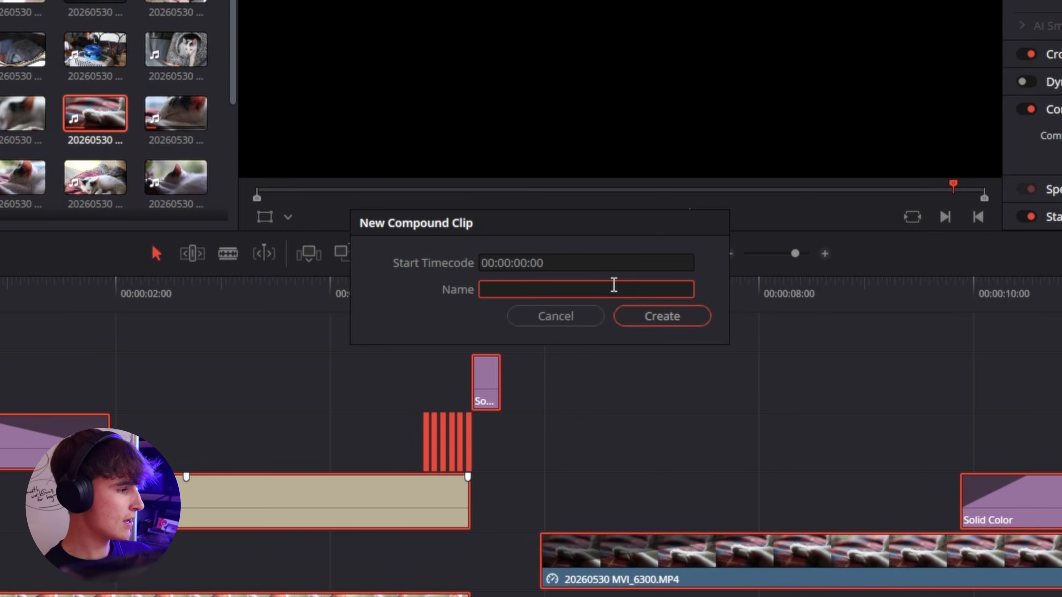
Step: Name the compound clip Cat Intro Compound Clip and create it
{"action": "type", "text": "Ca"}
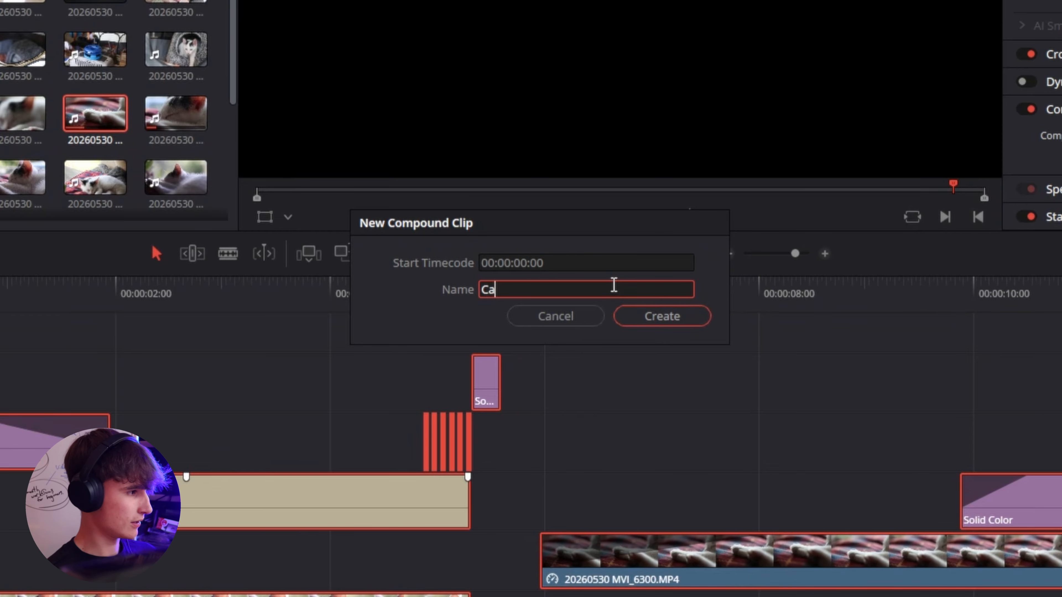
{"action": "type", "text": "t Intro "}
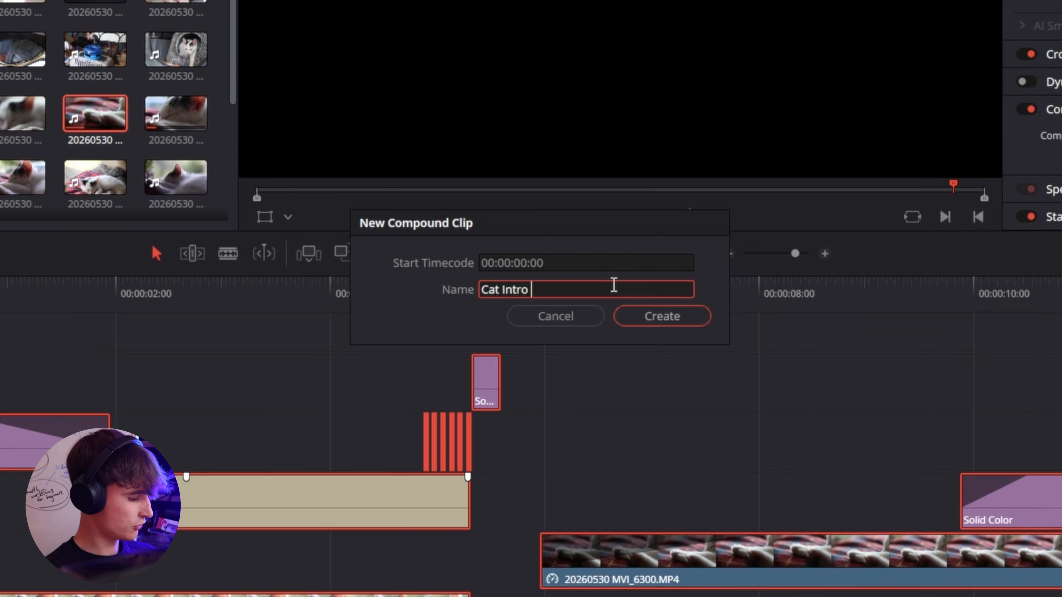
{"action": "type", "text": "C"}
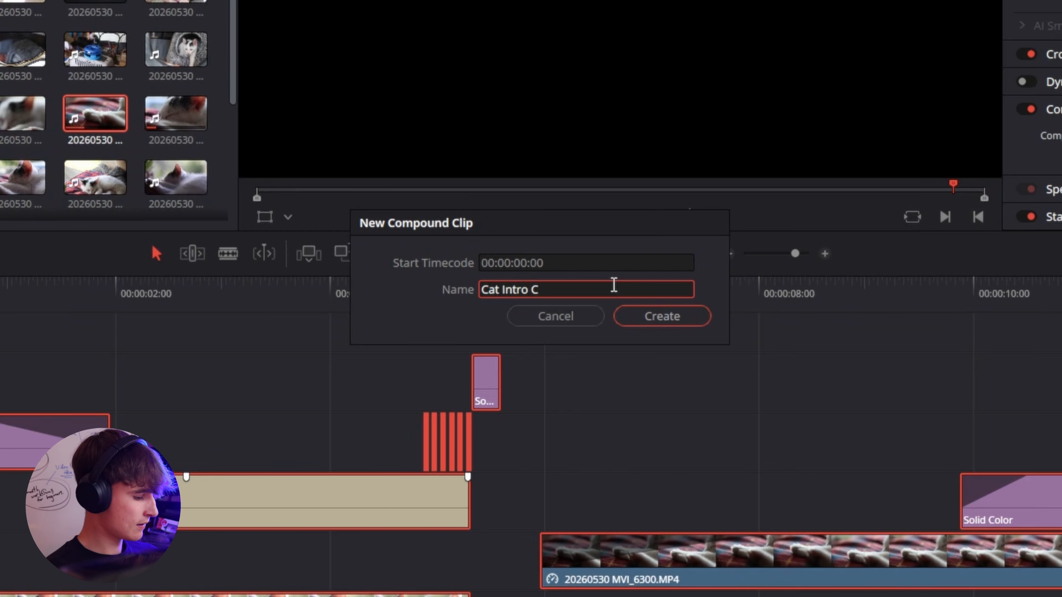
{"action": "type", "text": "puompund"}
{"action": "key", "text": "BackSpace"}
{"action": "key", "text": "BackSpace"}
{"action": "key", "text": "BackSpace"}
{"action": "key", "text": "BackSpace"}
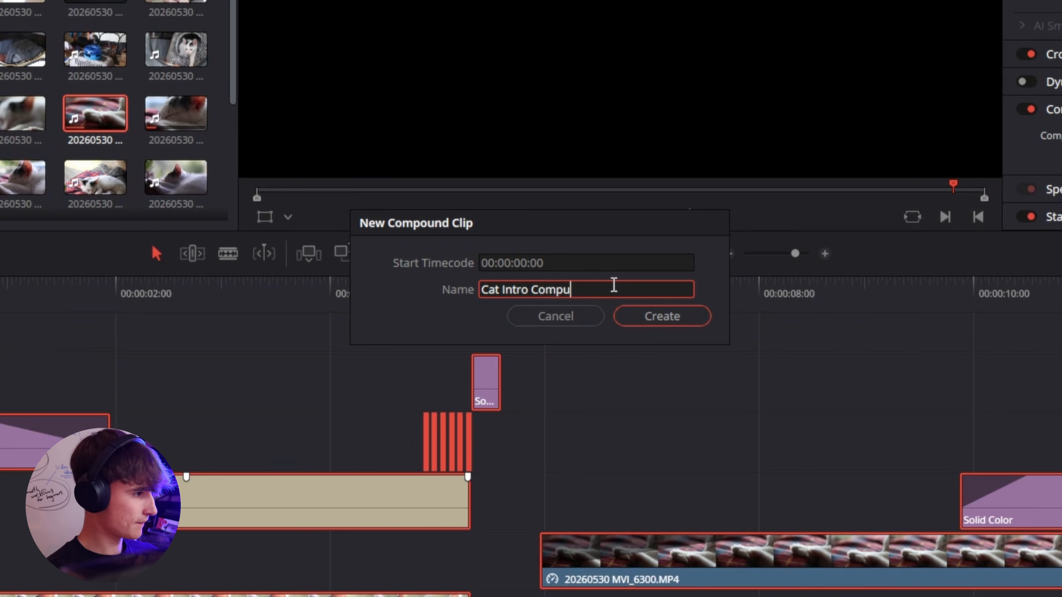
{"action": "type", "text": "pound Clip["}
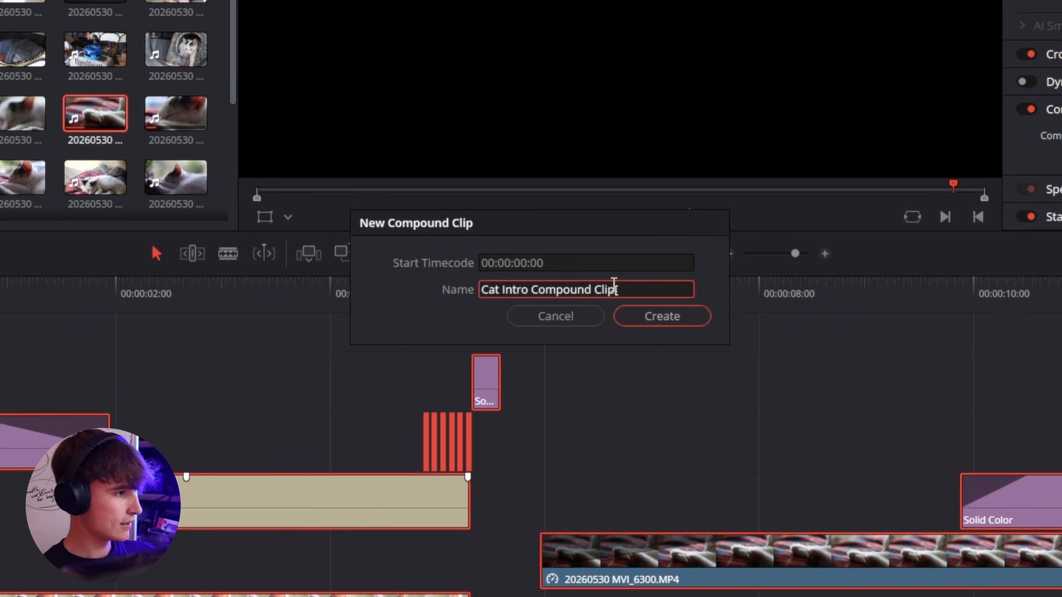
{"action": "left_click_drag", "start_coordinate": [592, 228], "coordinate": [606, 220]}
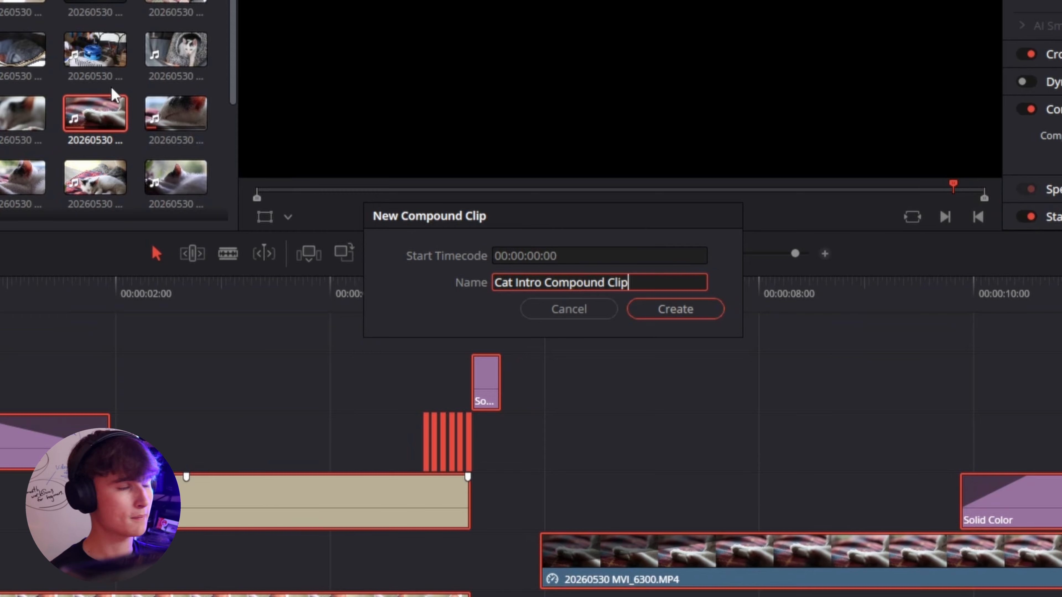
{"action": "left_click_drag", "start_coordinate": [564, 216], "coordinate": [540, 227]}
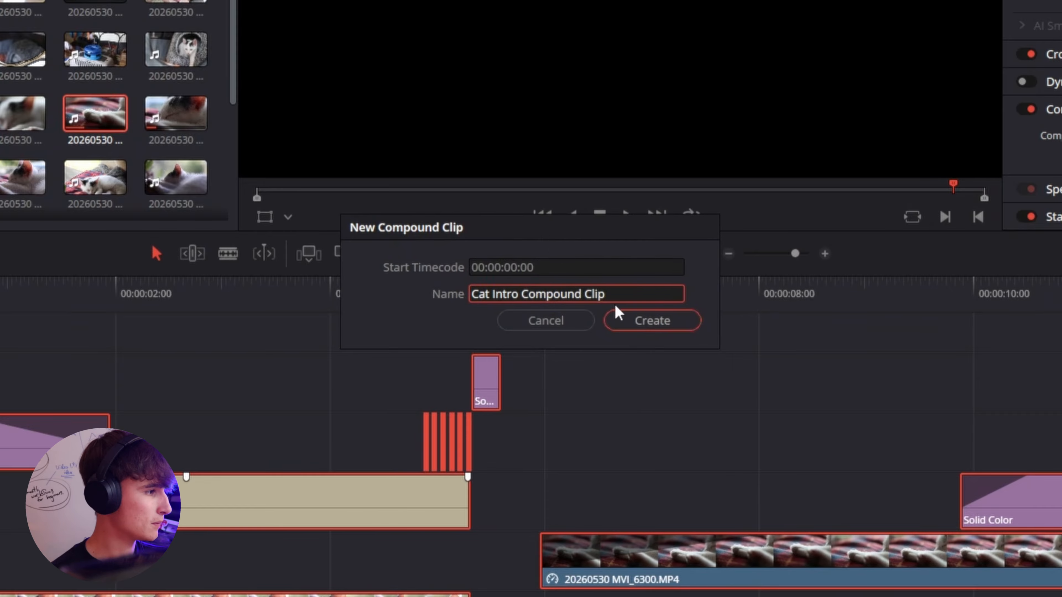
{"action": "left_click", "coordinate": [656, 322]}
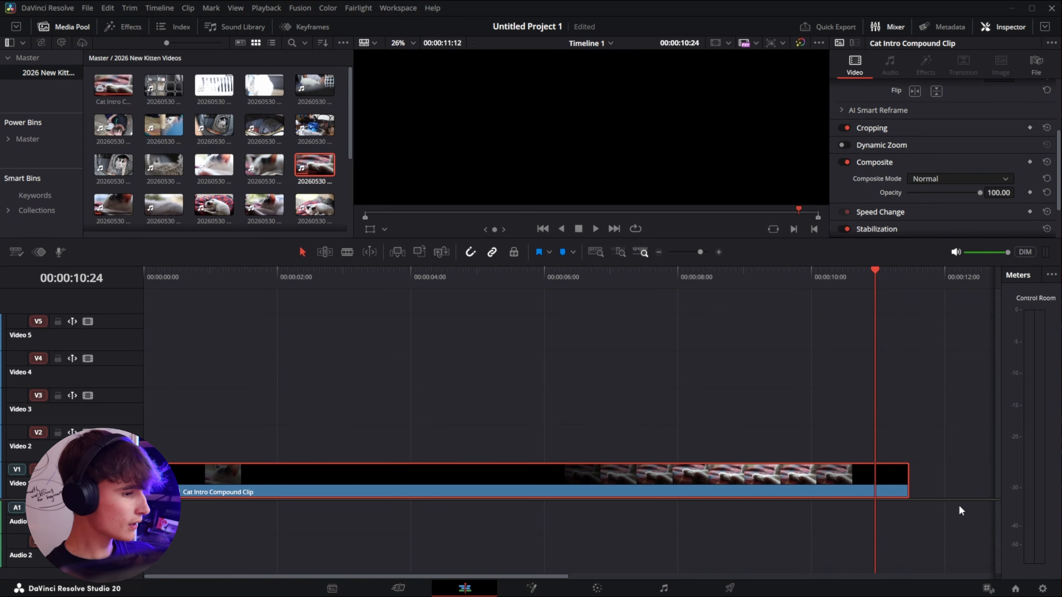
Step: Play the new compound clip from the start of the timeline to review it
{"action": "left_click_drag", "start_coordinate": [953, 499], "coordinate": [939, 476]}
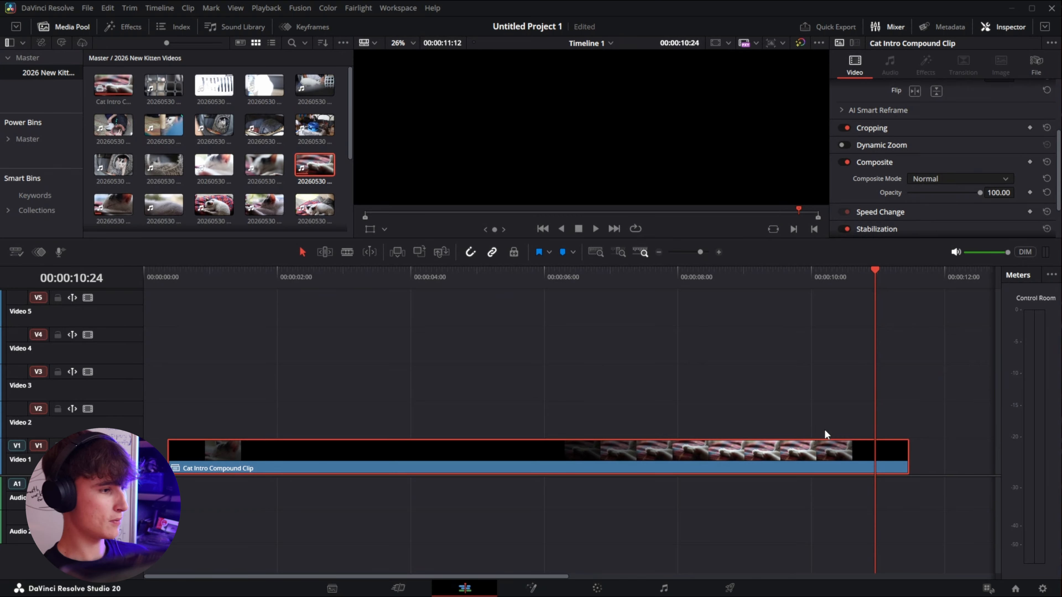
{"action": "left_click_drag", "start_coordinate": [157, 409], "coordinate": [964, 451]}
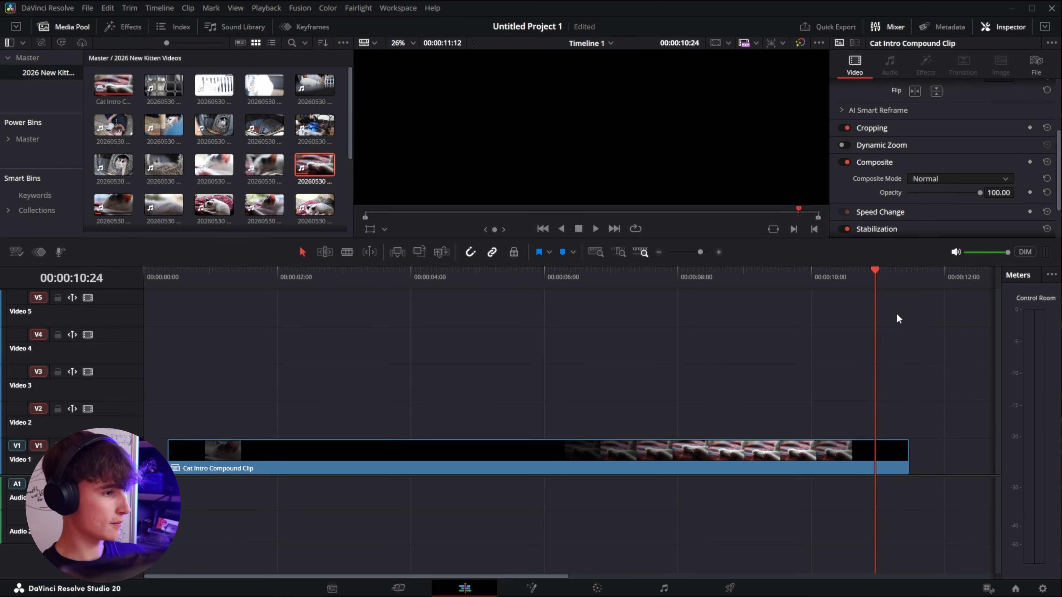
{"action": "left_click_drag", "start_coordinate": [875, 277], "coordinate": [151, 368]}
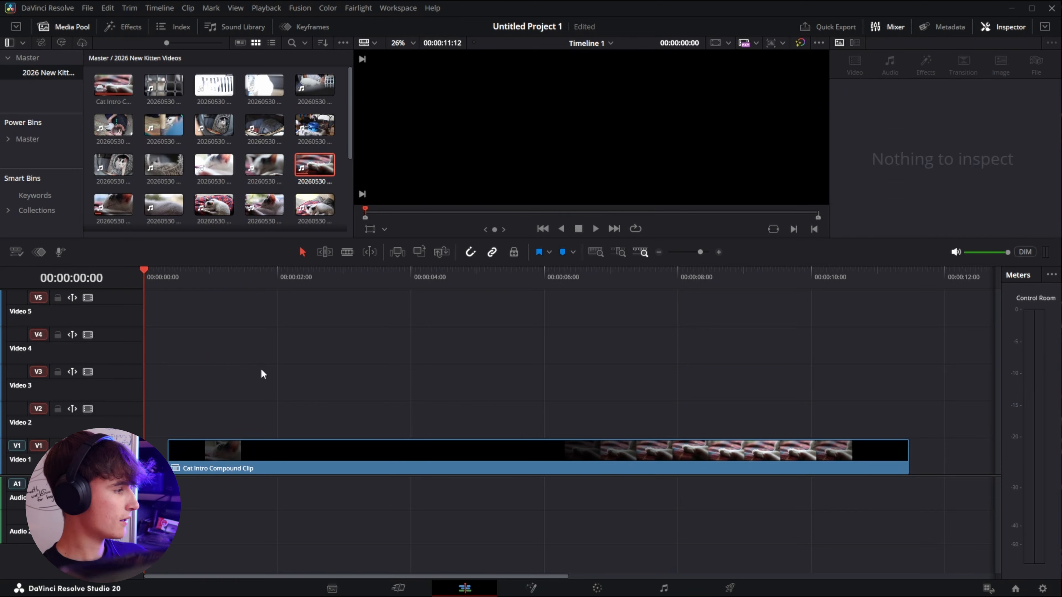
{"action": "key", "text": "space"}
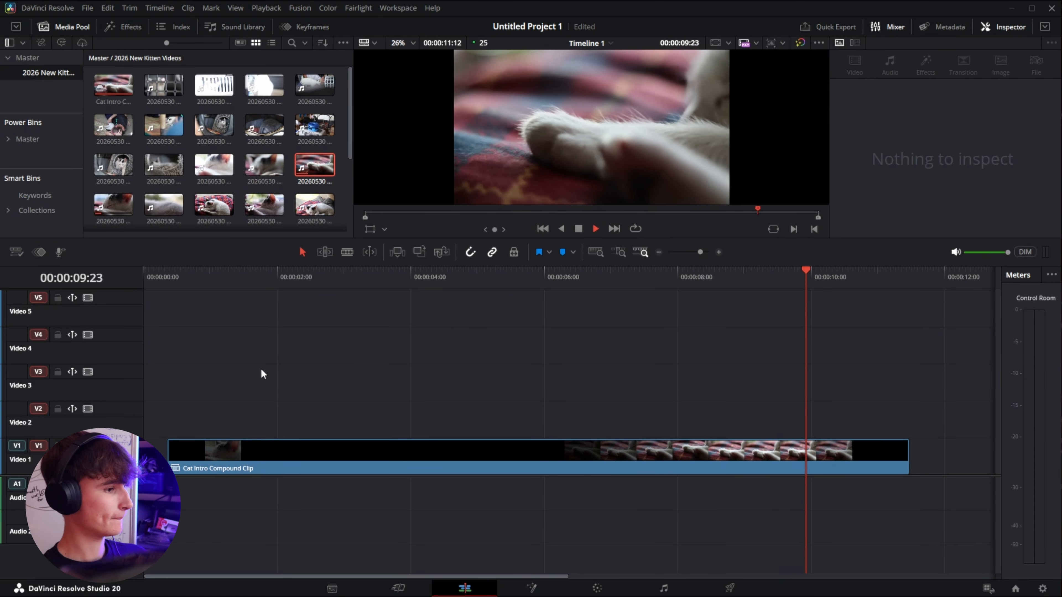
{"action": "key", "text": "space"}
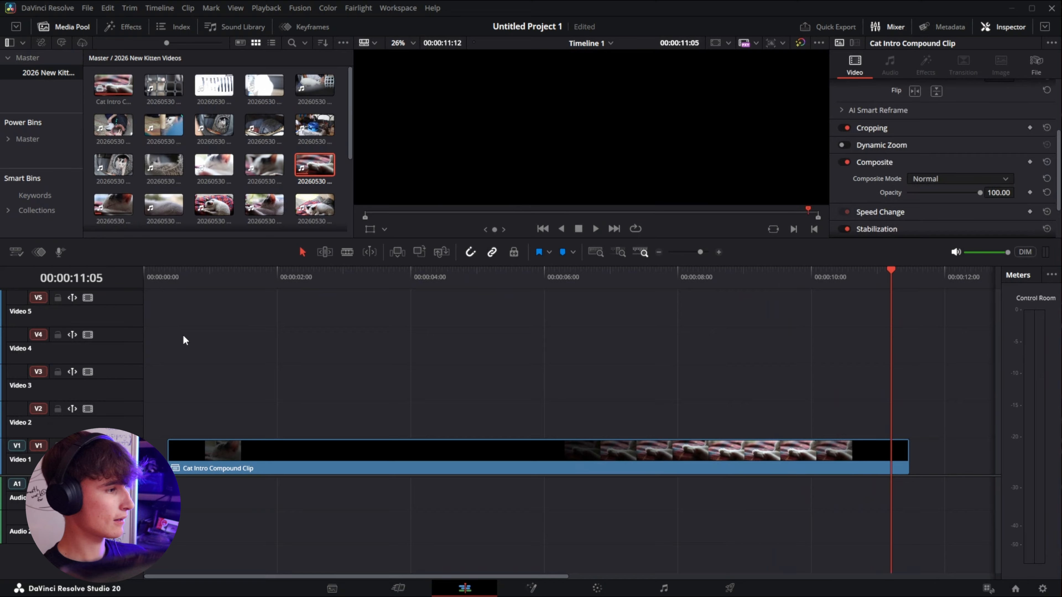
{"action": "left_click", "coordinate": [183, 274]}
{"action": "left_click_drag", "start_coordinate": [201, 273], "coordinate": [218, 276]}
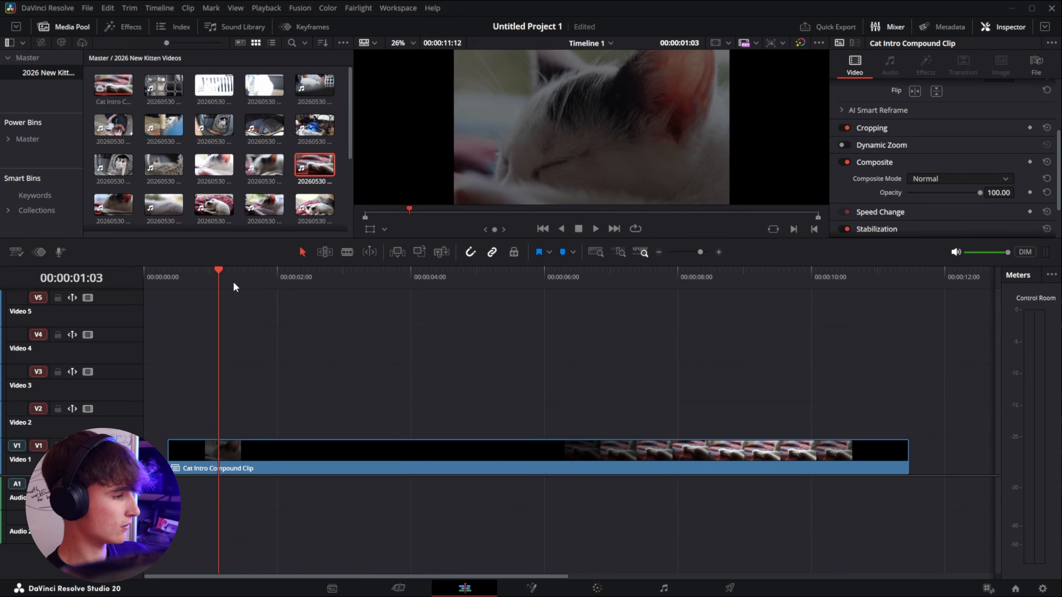
Step: Toggle undo and redo of the compound clip creation to compare the timeline before and after
{"action": "key", "text": "ctrl+z"}
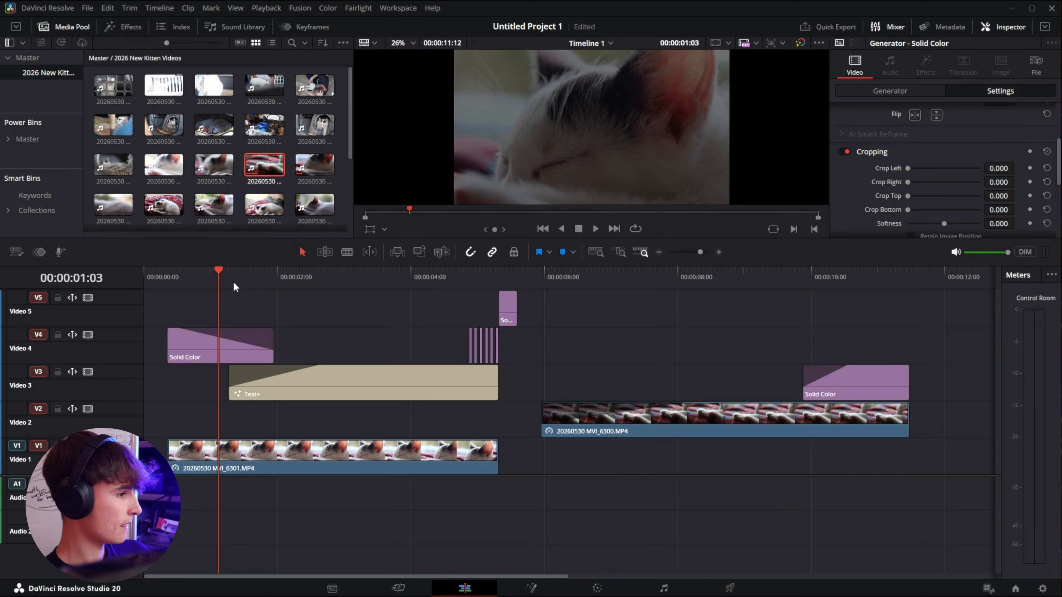
{"action": "key", "text": "ctrl+shift+z"}
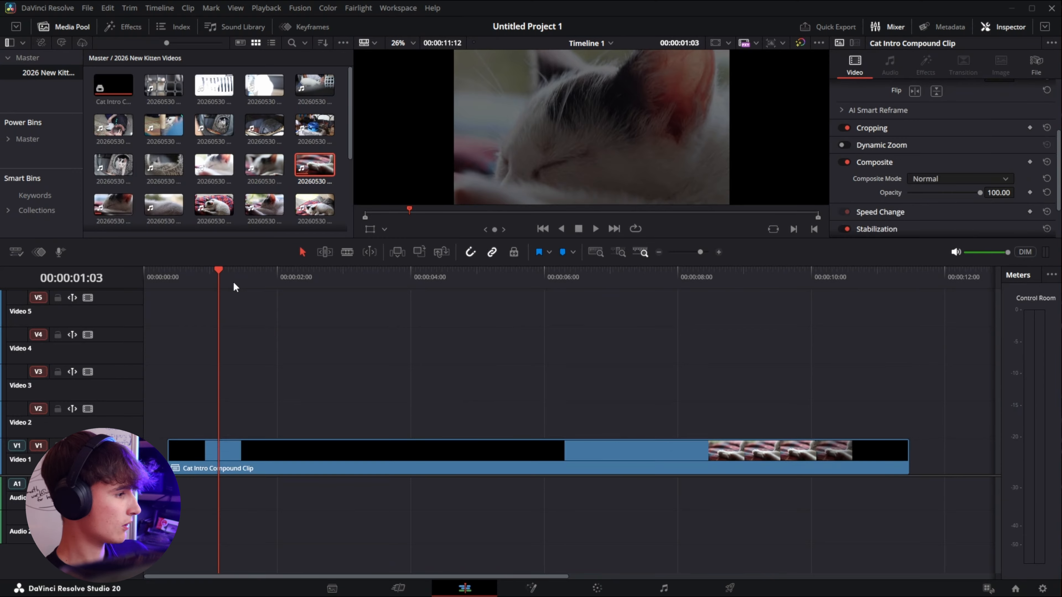
{"action": "key", "text": "ctrl+z"}
{"action": "key", "text": "ctrl+shift+z"}
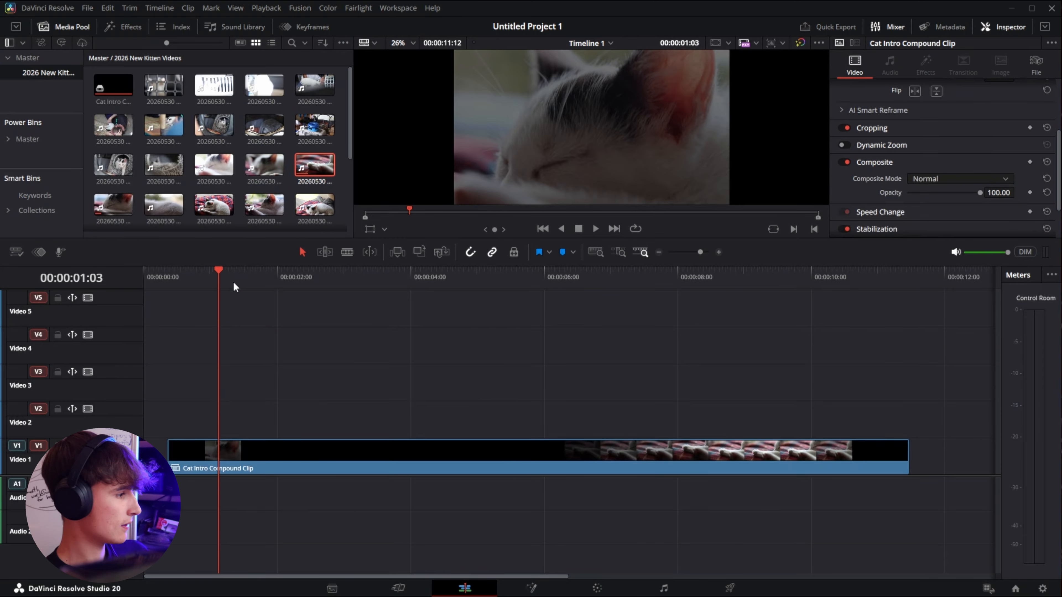
{"action": "key", "text": "ctrl+z"}
{"action": "key", "text": "ctrl+shift+z"}
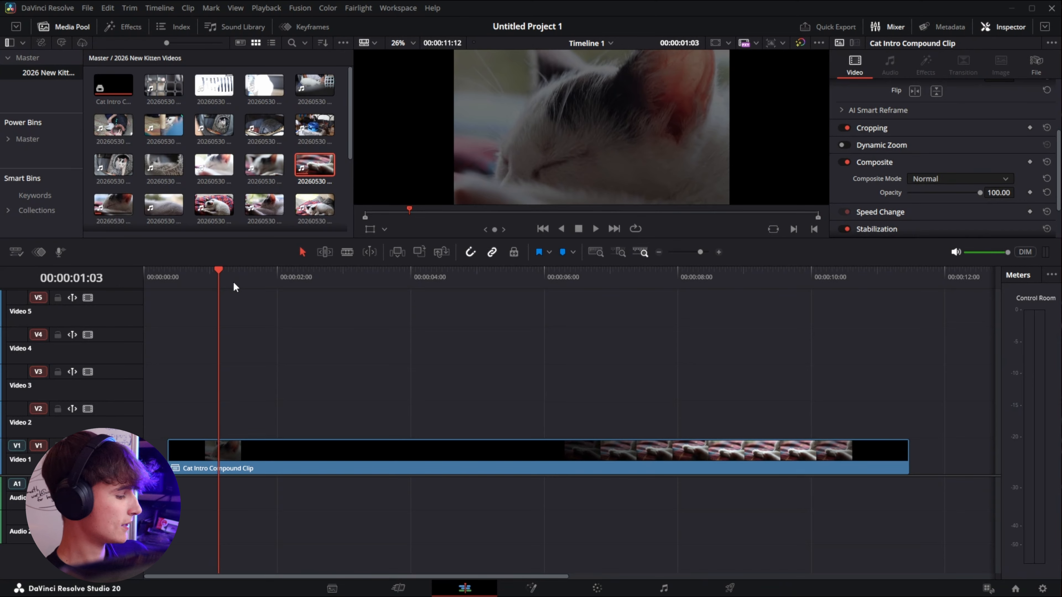
{"action": "key", "text": "ctrl+z"}
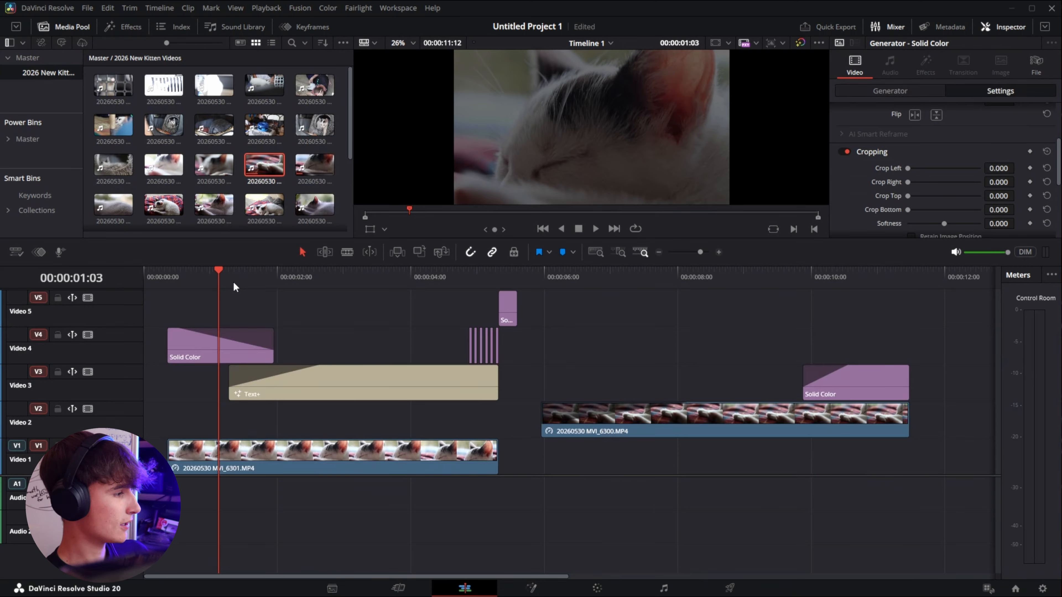
{"action": "key", "text": "ctrl+shift+z"}
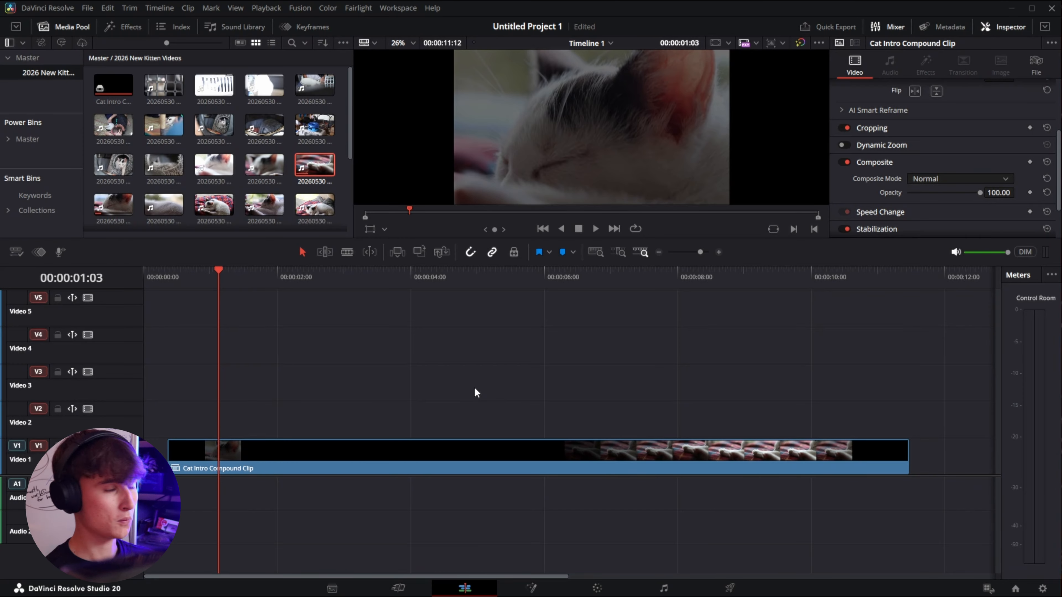
Step: Open the Cat Intro Compound Clip in its own timeline
{"action": "scroll", "coordinate": [392, 431], "scroll_direction": "down", "scroll_amount": 1}
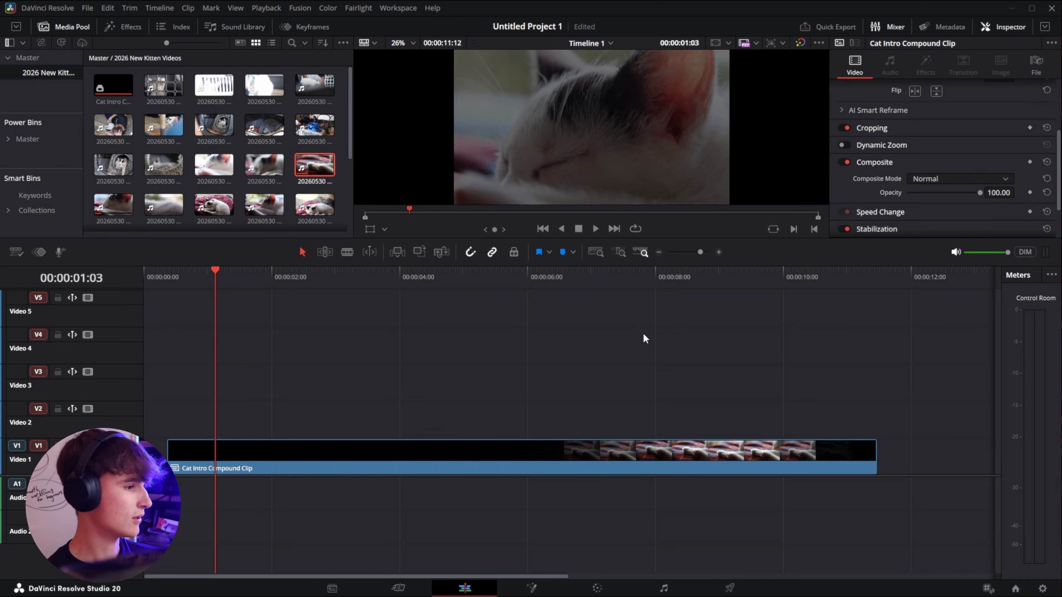
{"action": "left_click", "coordinate": [266, 458]}
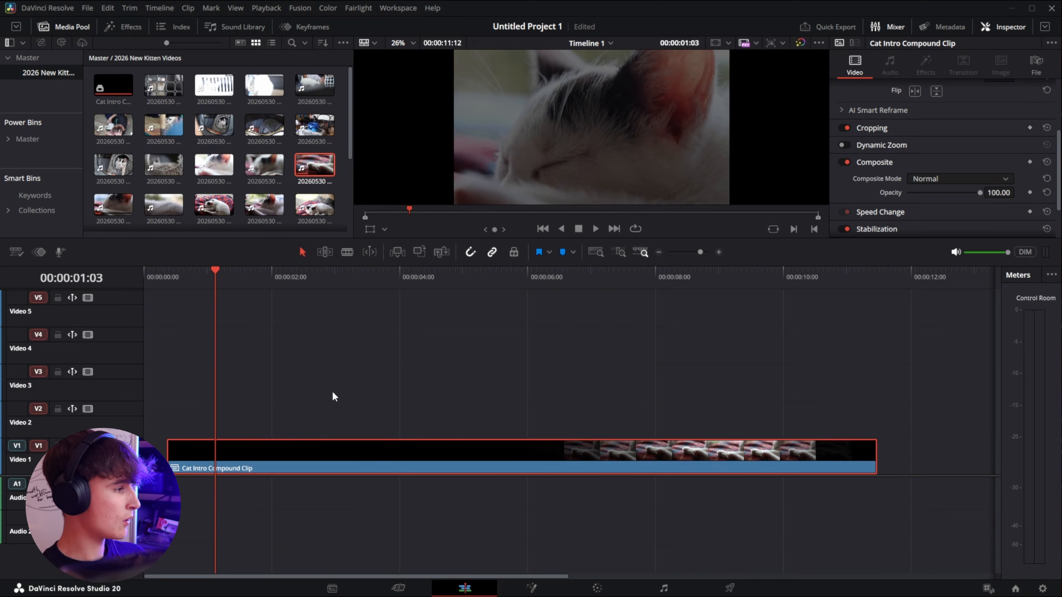
{"action": "right_click", "coordinate": [368, 449]}
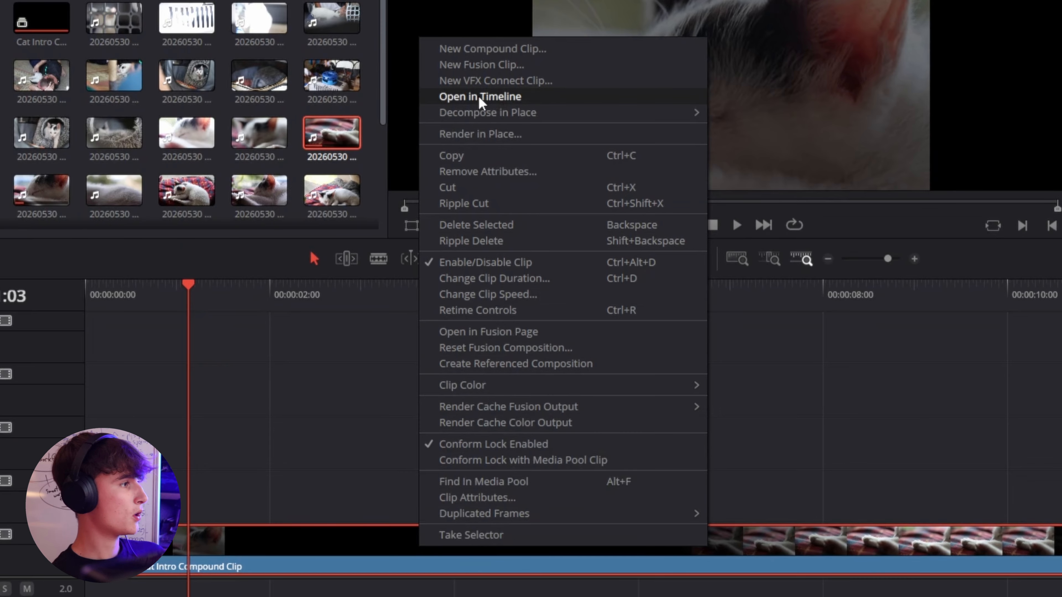
{"action": "left_click", "coordinate": [480, 101]}
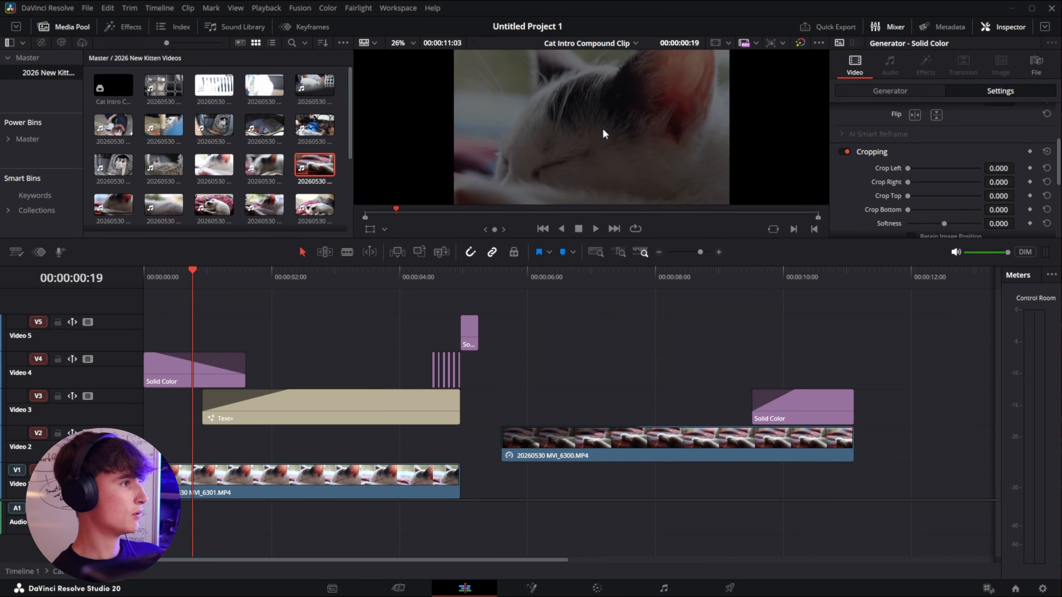
Step: Play back the compound clip's contents from the start to review the layers
{"action": "left_click", "coordinate": [636, 44]}
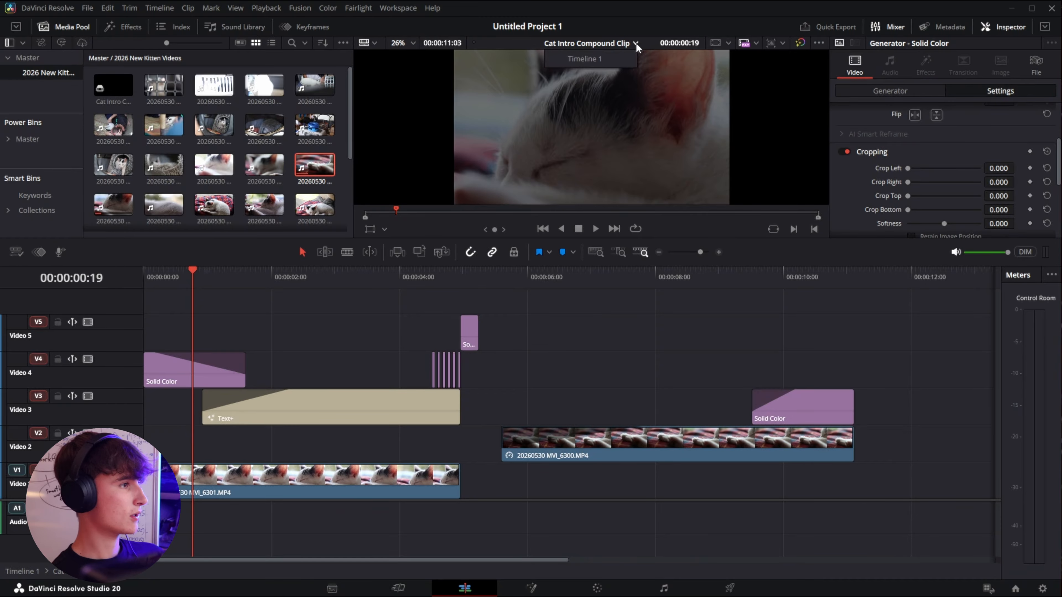
{"action": "left_click", "coordinate": [636, 43]}
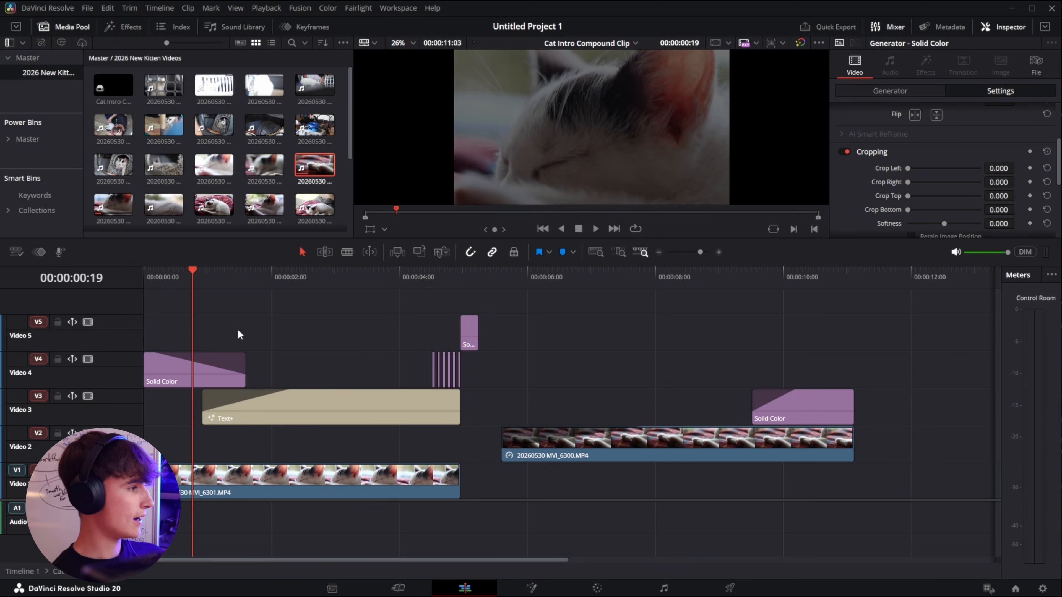
{"action": "left_click_drag", "start_coordinate": [193, 277], "coordinate": [145, 278]}
{"action": "key", "text": "space"}
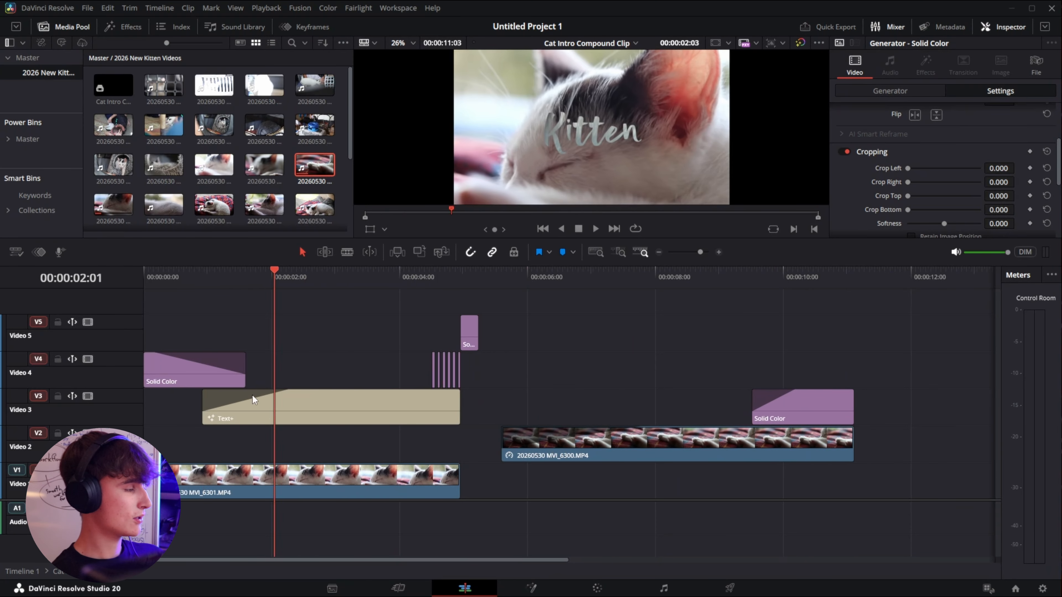
{"action": "key", "text": "Home"}
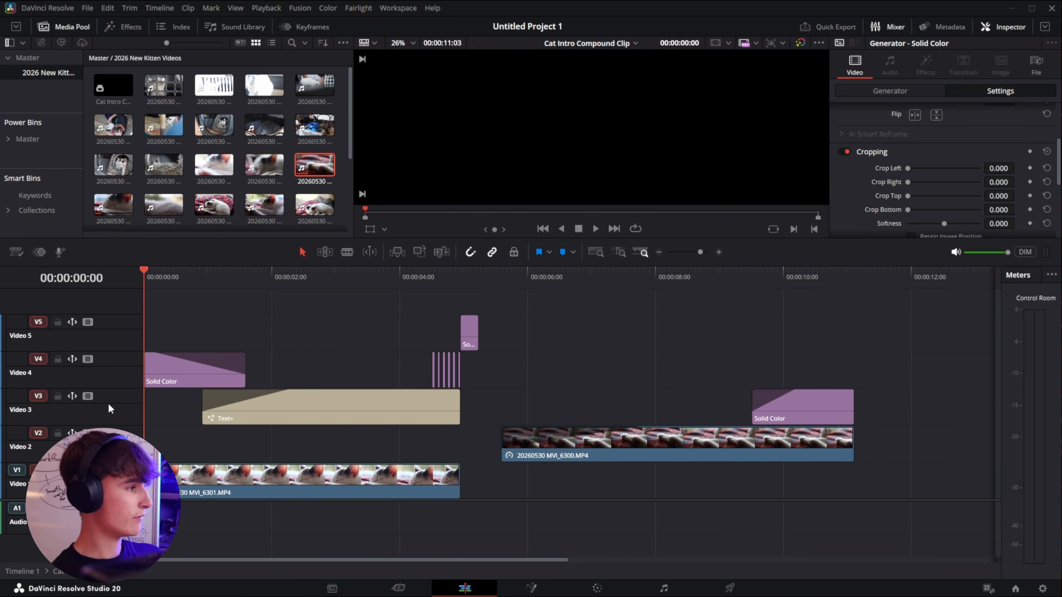
{"action": "key", "text": "space"}
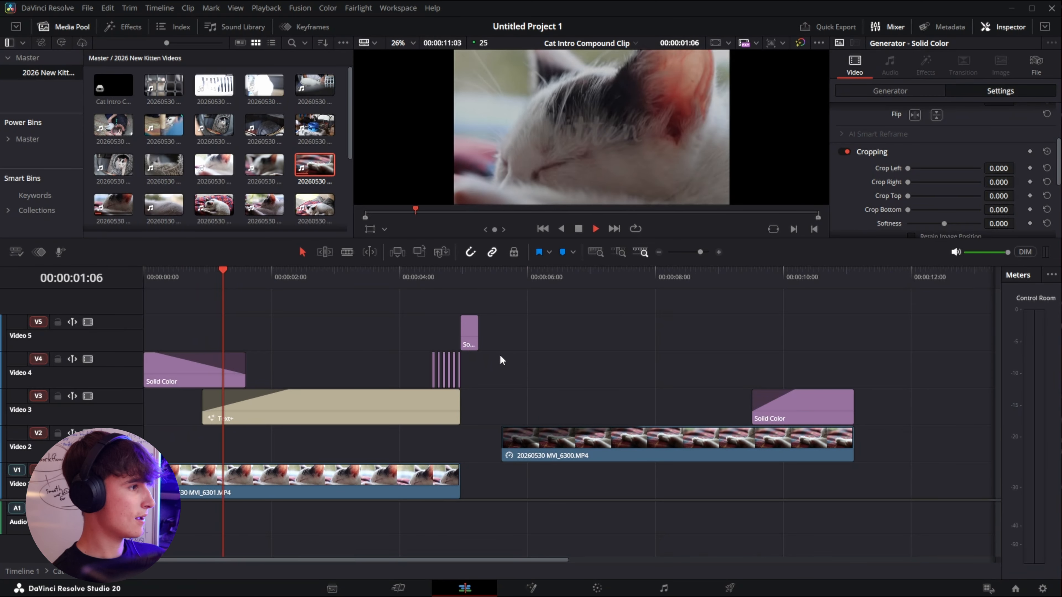
{"action": "key", "text": "space"}
Step: Move a short solid color clip on Video 4 to just after 2 seconds and extend it to about one second
{"action": "scroll", "coordinate": [346, 353], "scroll_direction": "up", "scroll_amount": 3}
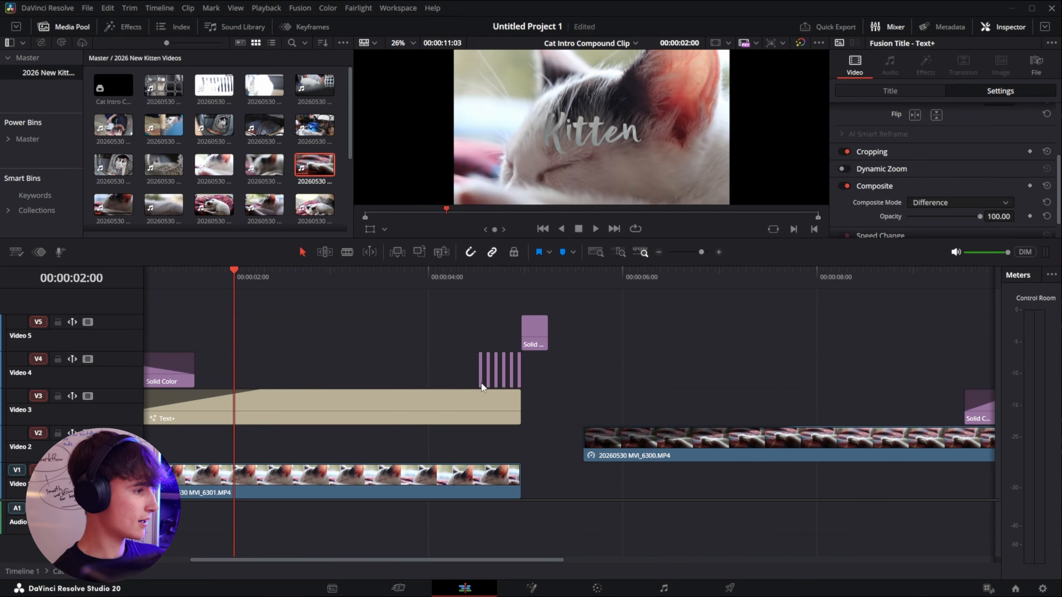
{"action": "left_click_drag", "start_coordinate": [482, 385], "coordinate": [284, 372]}
{"action": "scroll", "coordinate": [297, 369], "scroll_direction": "up", "scroll_amount": 2}
{"action": "scroll", "coordinate": [287, 376], "scroll_direction": "up", "scroll_amount": 1}
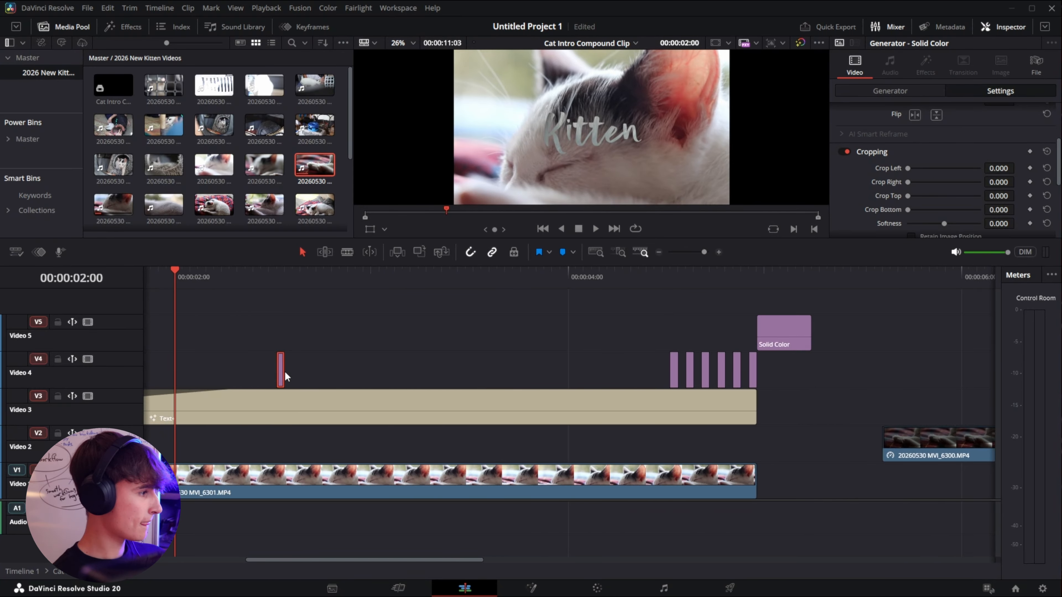
{"action": "scroll", "coordinate": [285, 376], "scroll_direction": "up", "scroll_amount": 2}
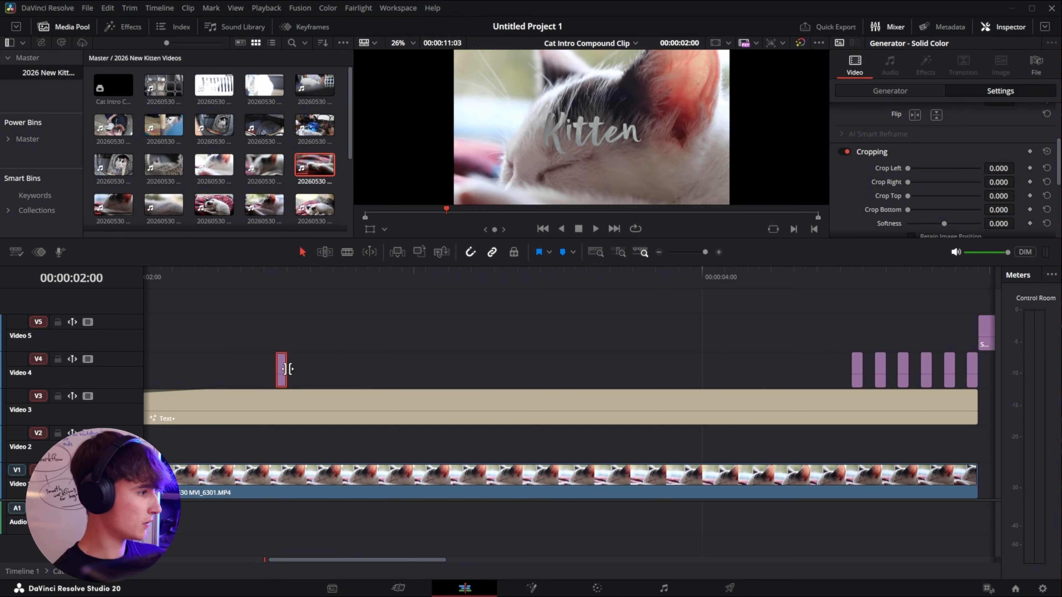
{"action": "left_click_drag", "start_coordinate": [288, 370], "coordinate": [598, 380]}
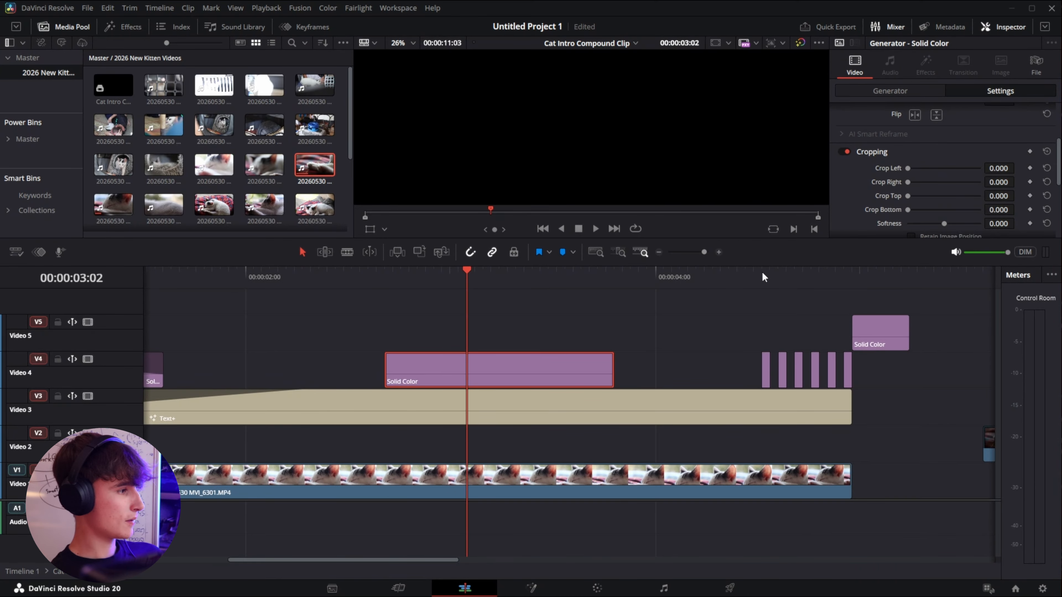
Step: Set that solid color clip's generator color to bright blue
{"action": "left_click", "coordinate": [894, 93]}
{"action": "left_click", "coordinate": [922, 128]}
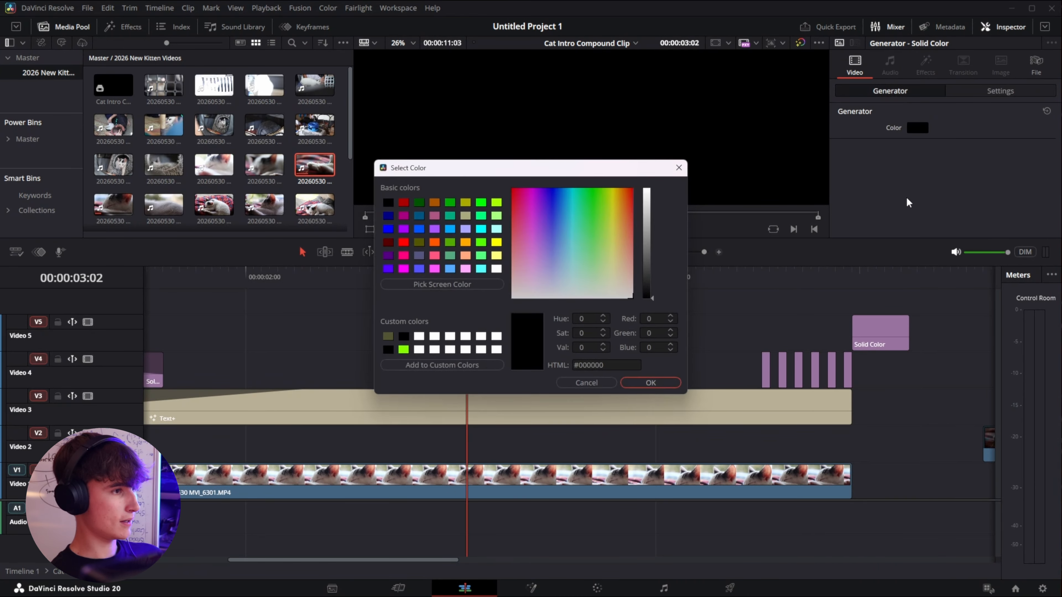
{"action": "left_click", "coordinate": [556, 195]}
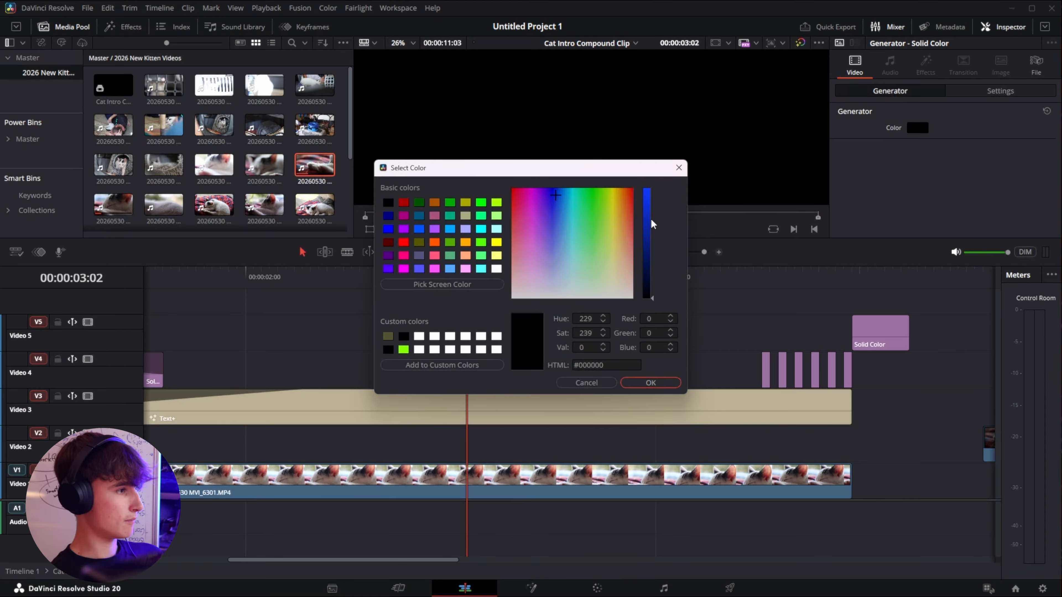
{"action": "left_click_drag", "start_coordinate": [651, 218], "coordinate": [651, 189]}
{"action": "left_click", "coordinate": [651, 383]}
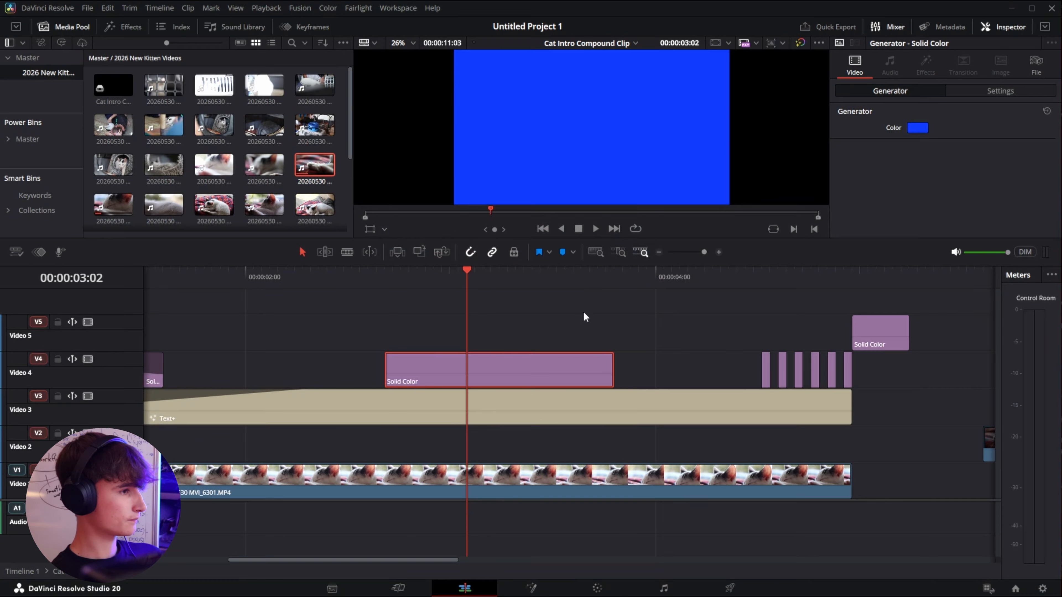
Step: Scale the blue solid color clip down to a zoom of 0.390
{"action": "left_click", "coordinate": [1000, 91]}
{"action": "scroll", "coordinate": [916, 171], "scroll_direction": "up", "scroll_amount": 3}
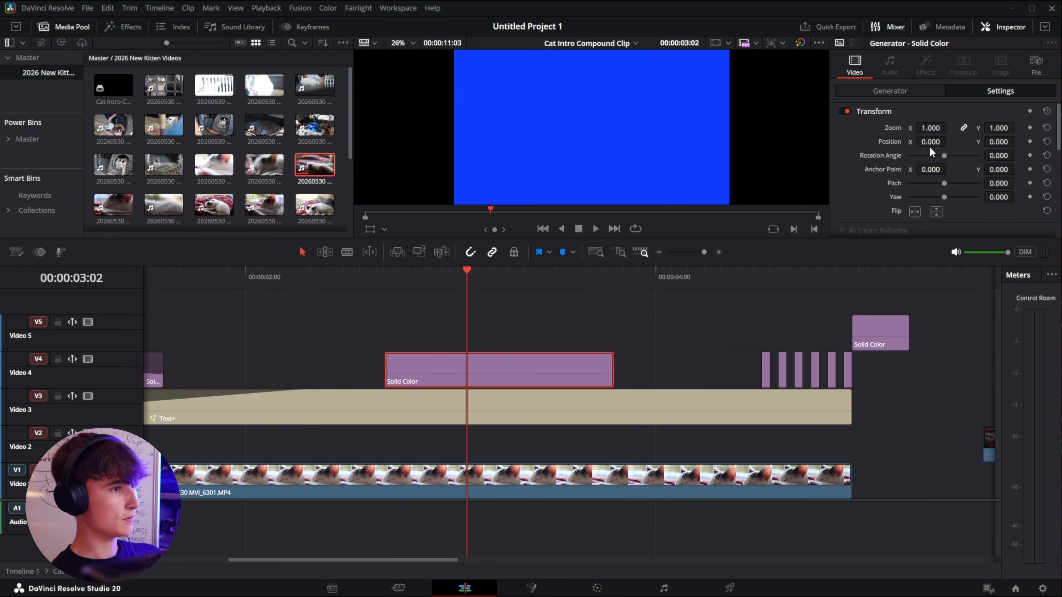
{"action": "left_click_drag", "start_coordinate": [930, 128], "coordinate": [899, 128]}
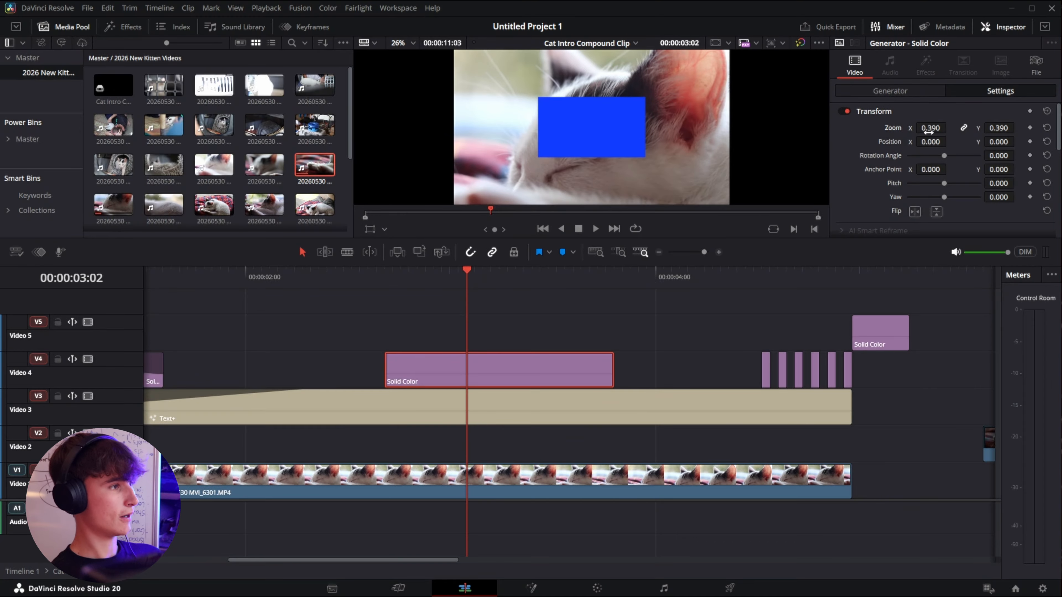
Step: Trim the blue solid color clip to end at the playhead around 00:00:03:05
{"action": "left_click_drag", "start_coordinate": [467, 273], "coordinate": [267, 302]}
{"action": "key", "text": "space"}
Step: Play the section with the blue box and zoom the timeline to fit all clips
{"action": "key", "text": "space"}
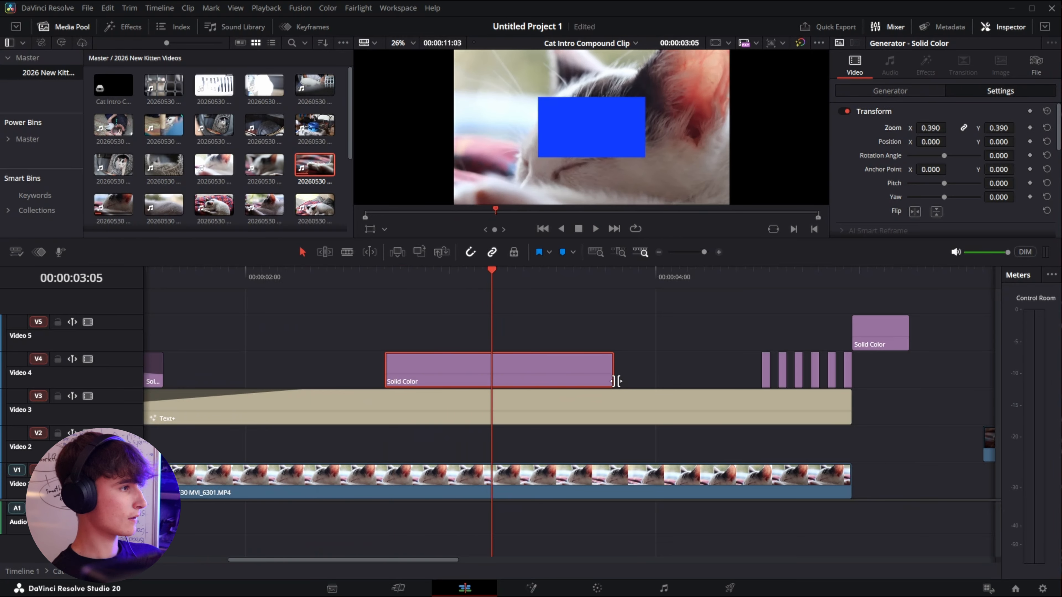
{"action": "key", "text": "shift+]"}
{"action": "left_click", "coordinate": [336, 280]}
{"action": "key", "text": "space"}
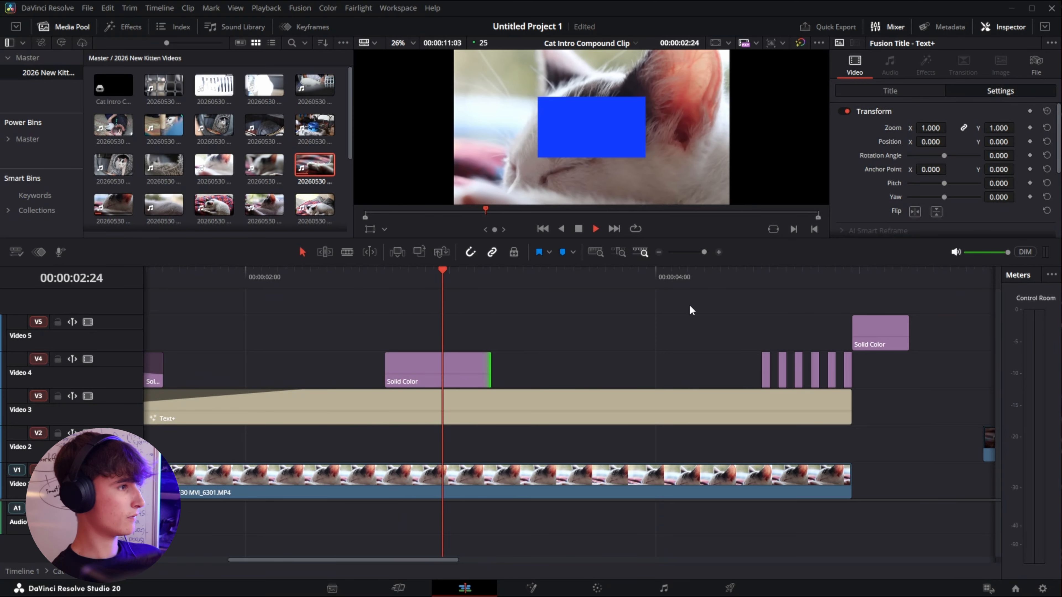
{"action": "key", "text": "space"}
{"action": "key", "text": "shift+z"}
{"action": "left_click", "coordinate": [323, 278]}
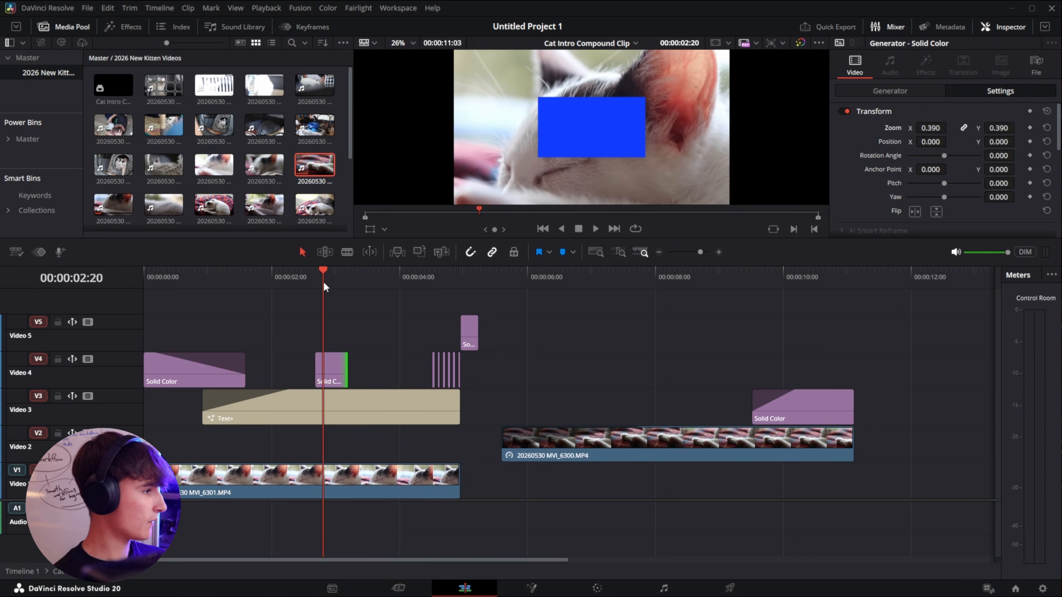
{"action": "left_click", "coordinate": [366, 364]}
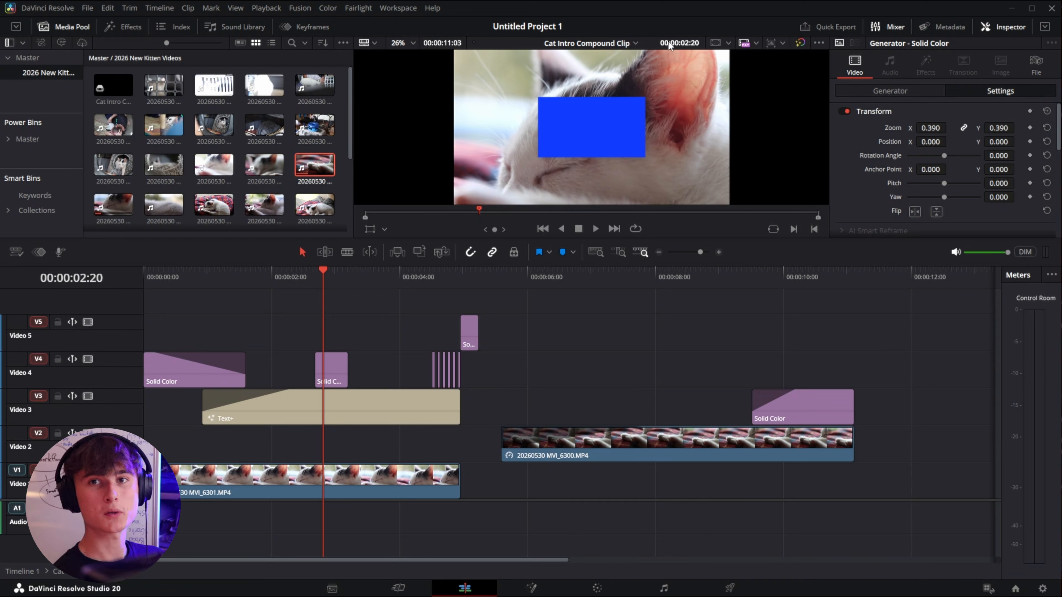
Step: Switch back to Timeline 1 and play the compound clip from the start
{"action": "left_click", "coordinate": [627, 43]}
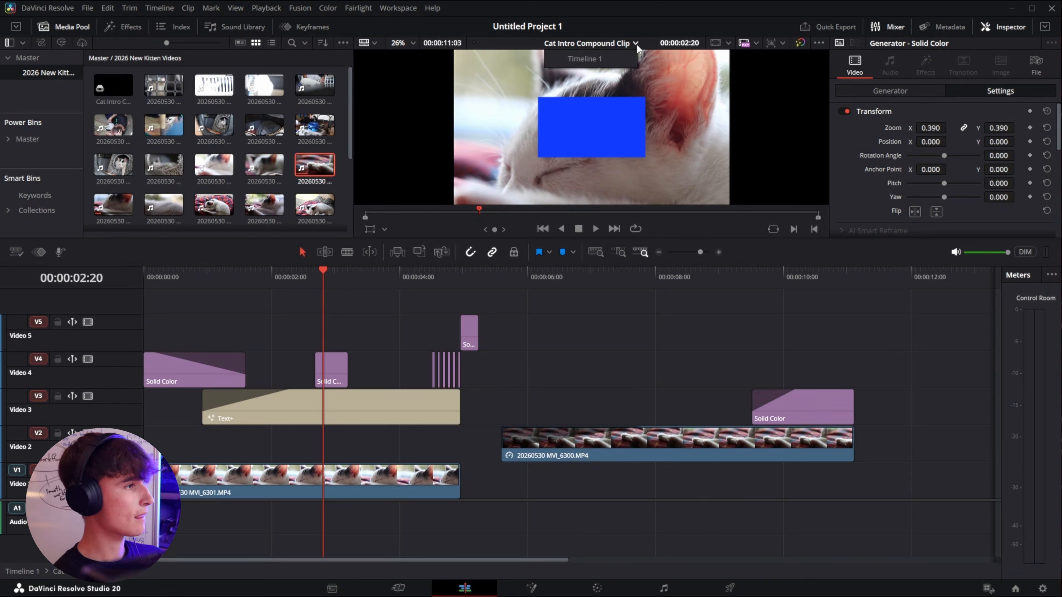
{"action": "left_click", "coordinate": [583, 59]}
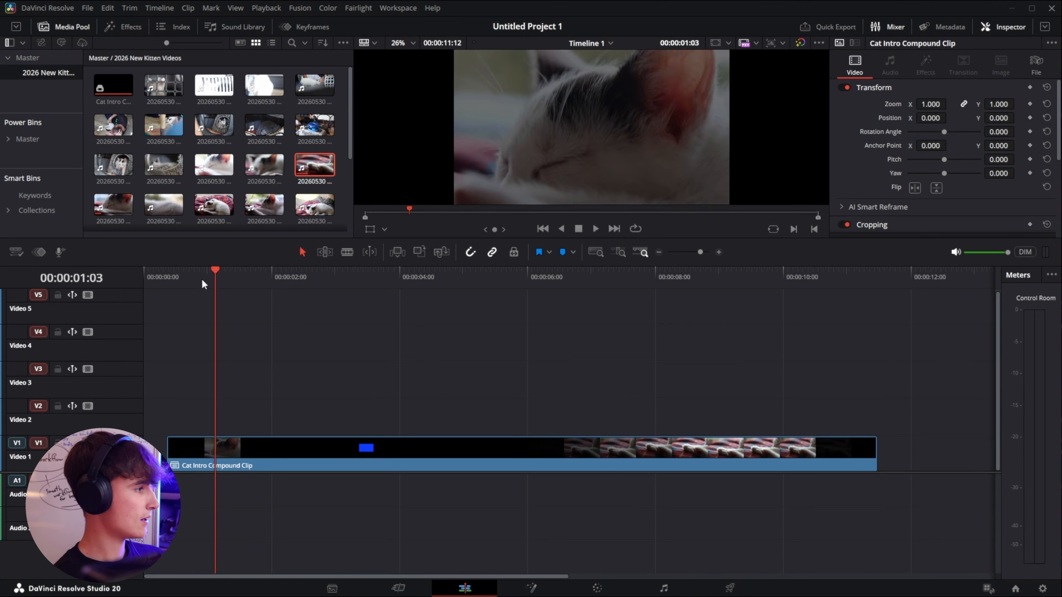
{"action": "left_click_drag", "start_coordinate": [202, 279], "coordinate": [142, 284]}
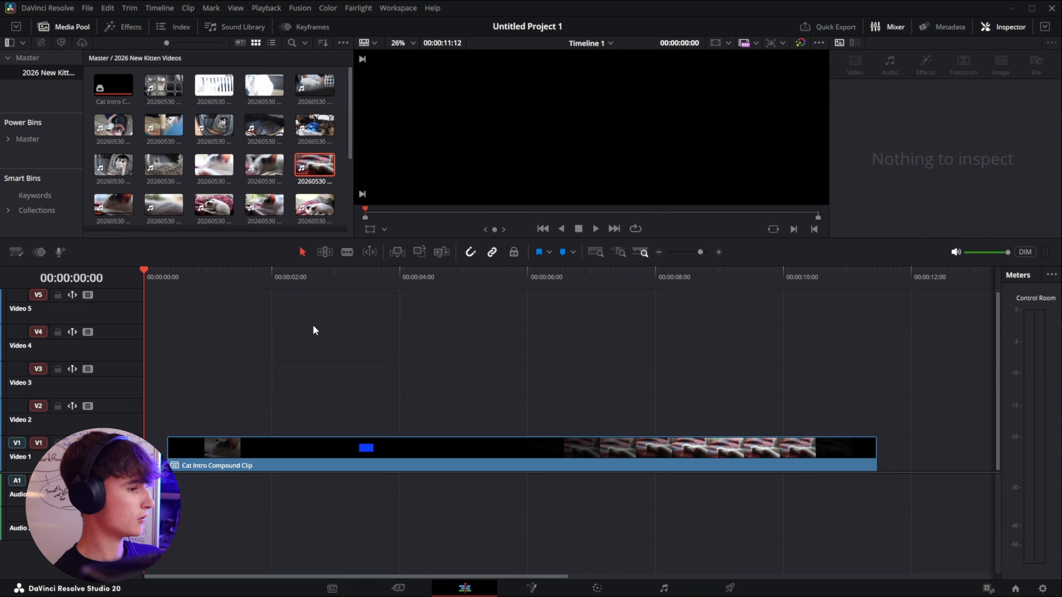
{"action": "key", "text": "space"}
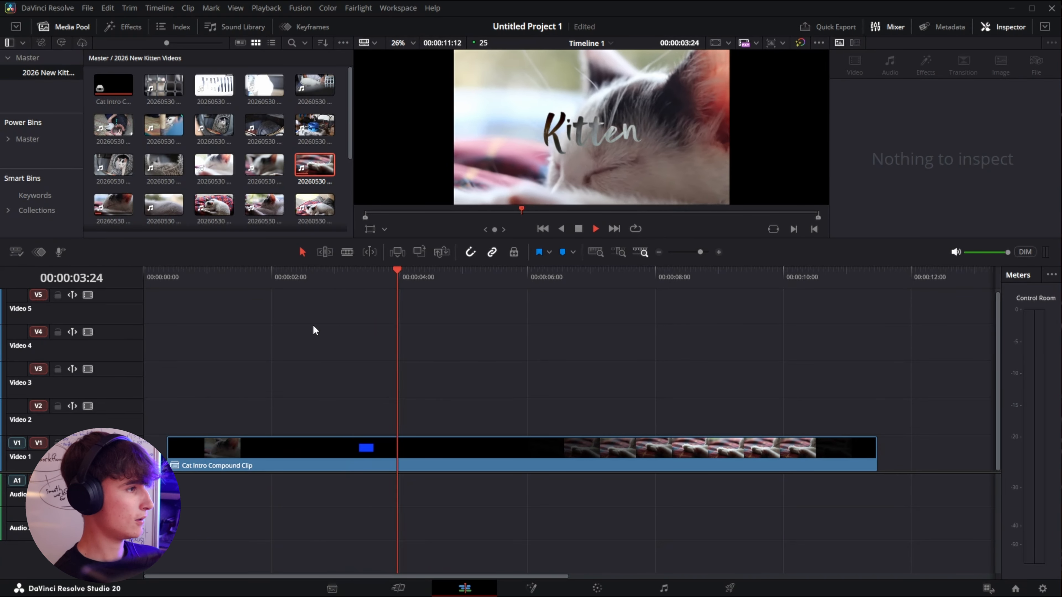
{"action": "left_click_drag", "start_coordinate": [439, 275], "coordinate": [330, 306]}
{"action": "key", "text": "space"}
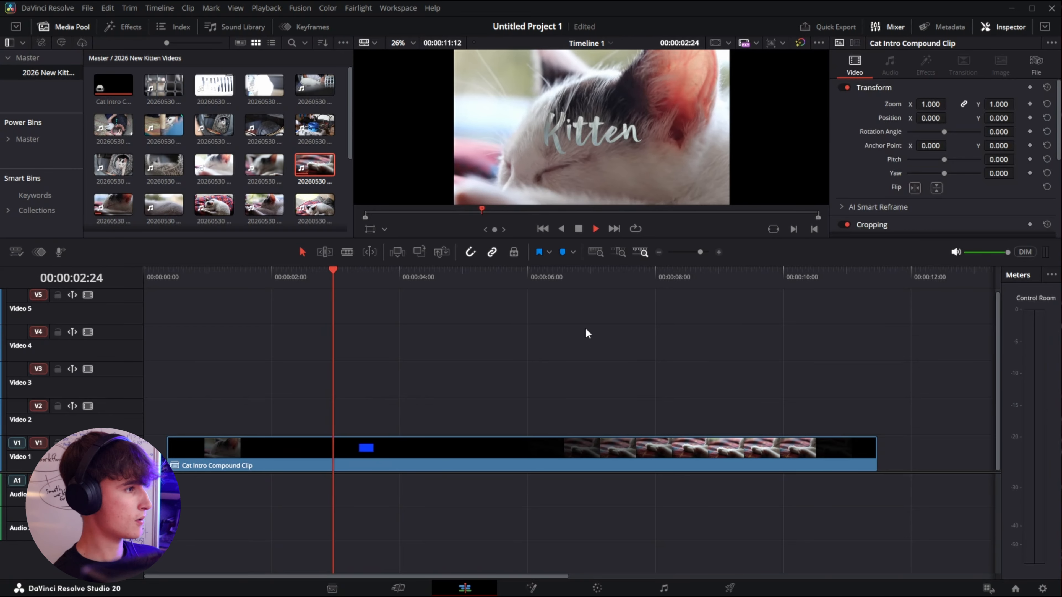
{"action": "key", "text": "space"}
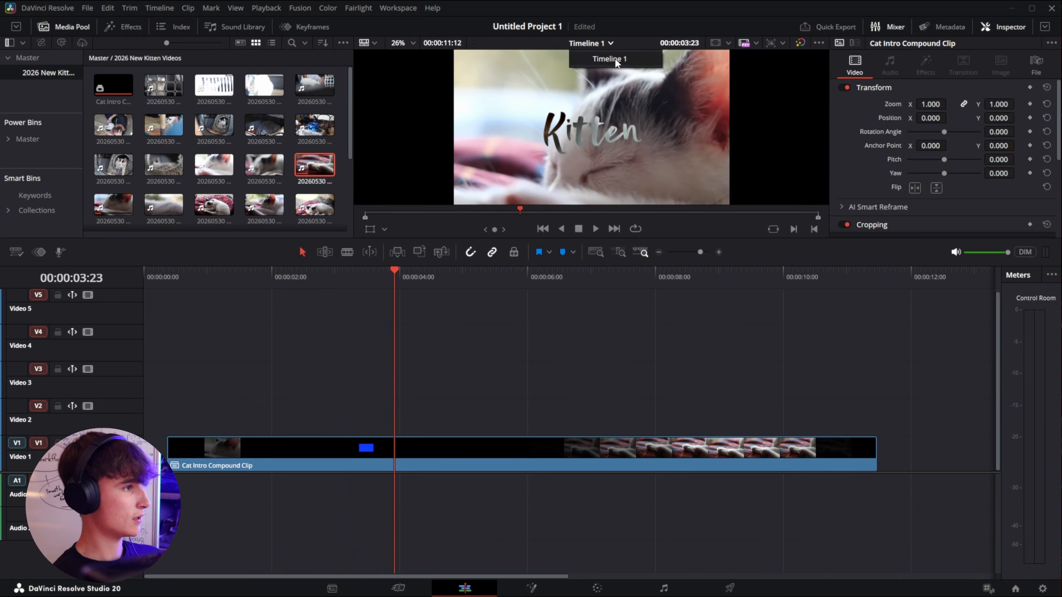
{"action": "left_click", "coordinate": [546, 288]}
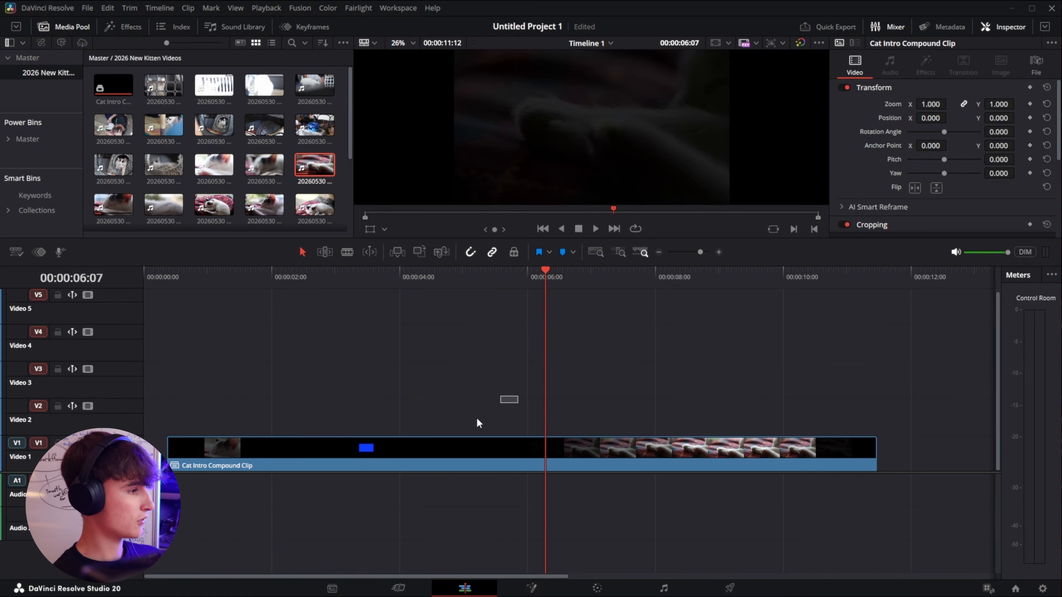
{"action": "left_click", "coordinate": [432, 450]}
{"action": "right_click", "coordinate": [432, 449]}
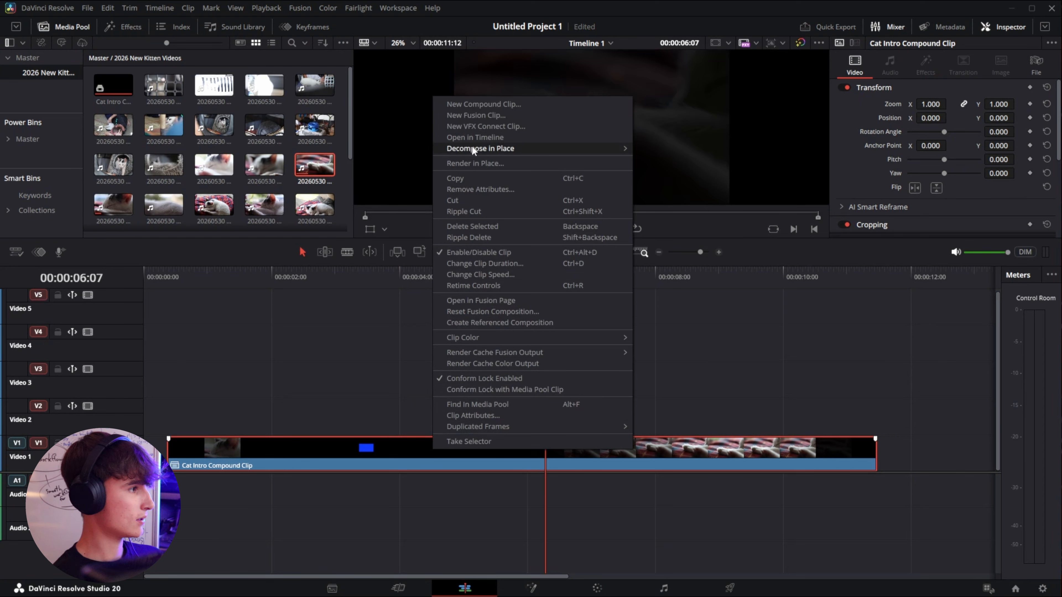
{"action": "mouse_move", "coordinate": [474, 145]}
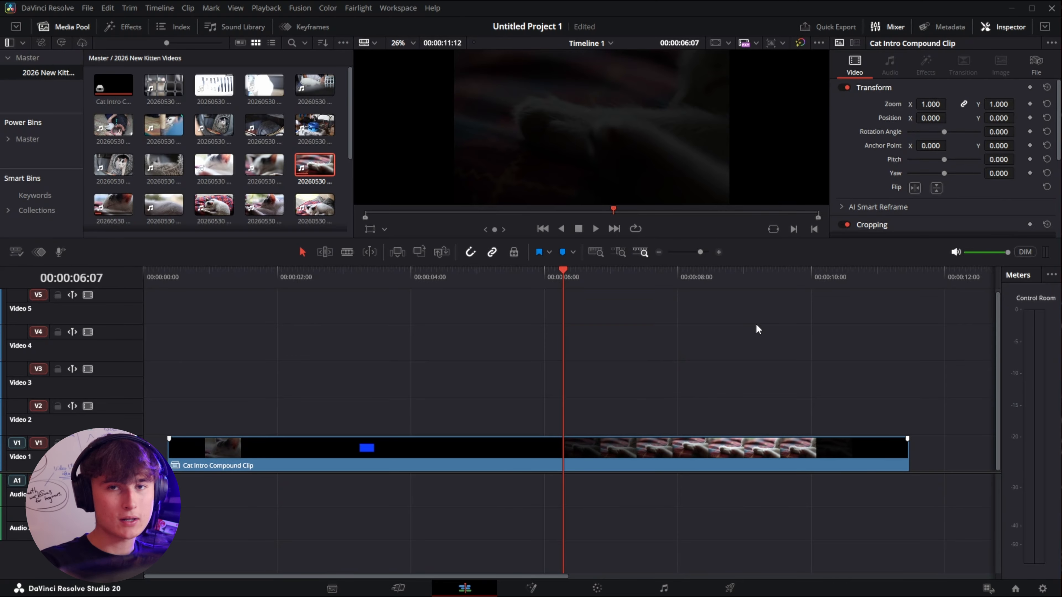
Step: Append the selected kitten video clips from the media pool to the timeline after the compound clip
{"action": "scroll", "coordinate": [693, 305], "scroll_direction": "down", "scroll_amount": 1}
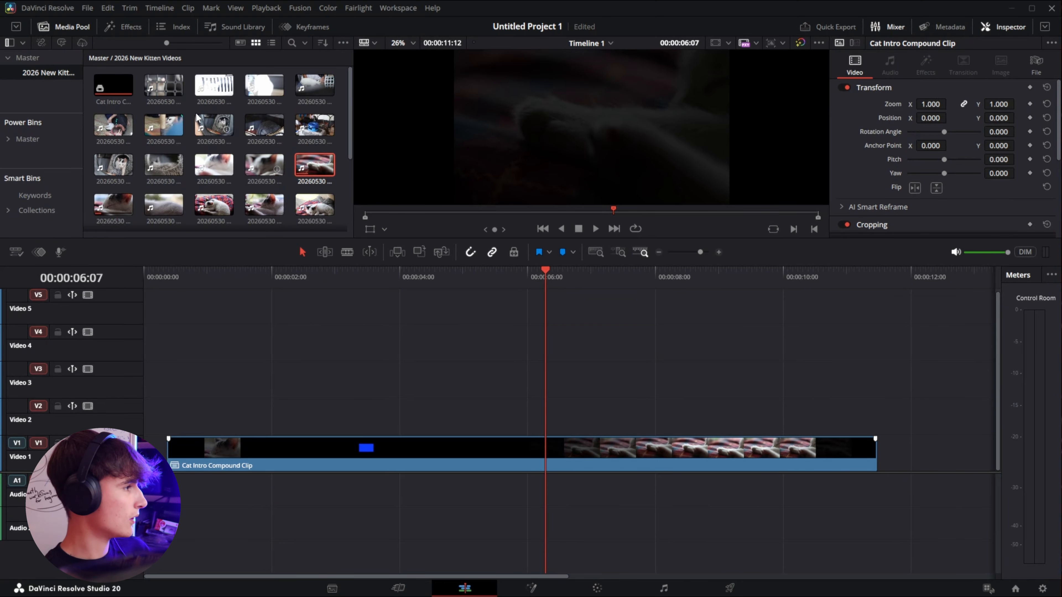
{"action": "left_click", "coordinate": [167, 86]}
{"action": "left_click", "coordinate": [264, 125], "text": "shift"}
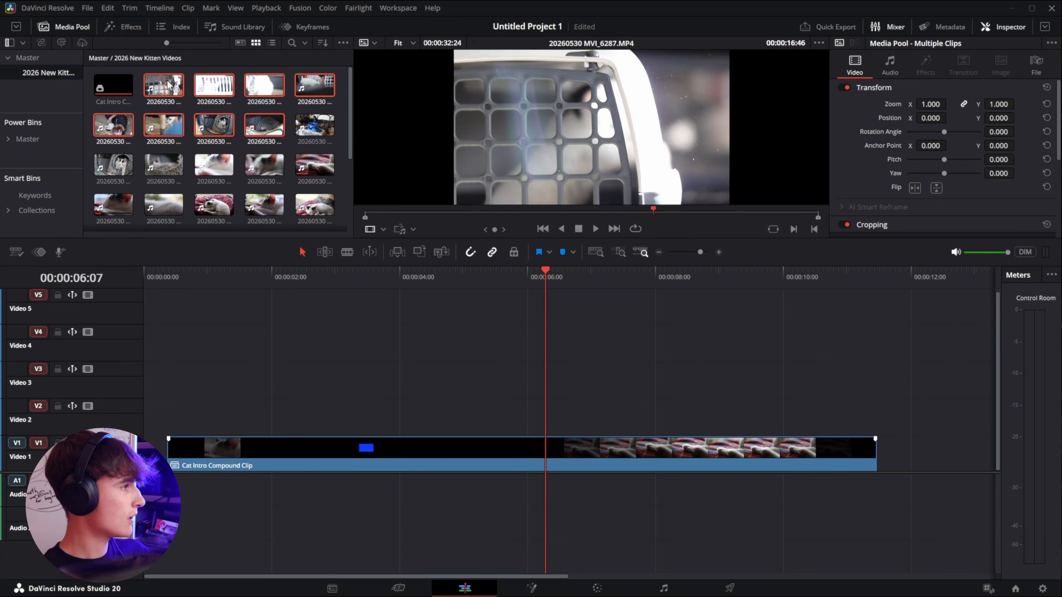
{"action": "left_click_drag", "start_coordinate": [163, 86], "coordinate": [912, 459]}
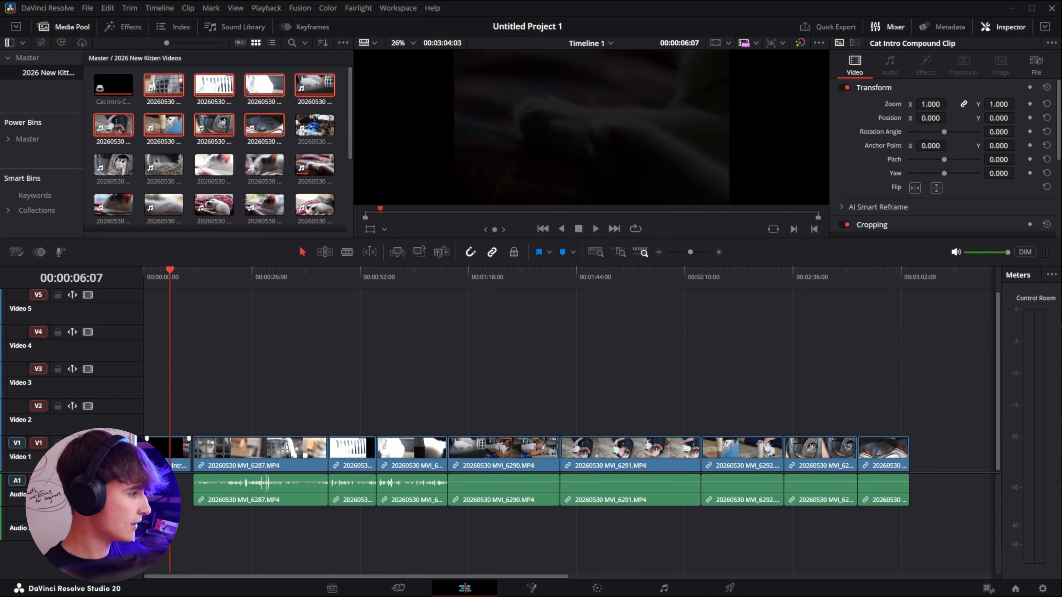
Step: Delete the gaps between the compound clip and the appended clips
{"action": "scroll", "coordinate": [168, 451], "scroll_direction": "up", "scroll_amount": 3}
{"action": "left_click", "coordinate": [146, 450]}
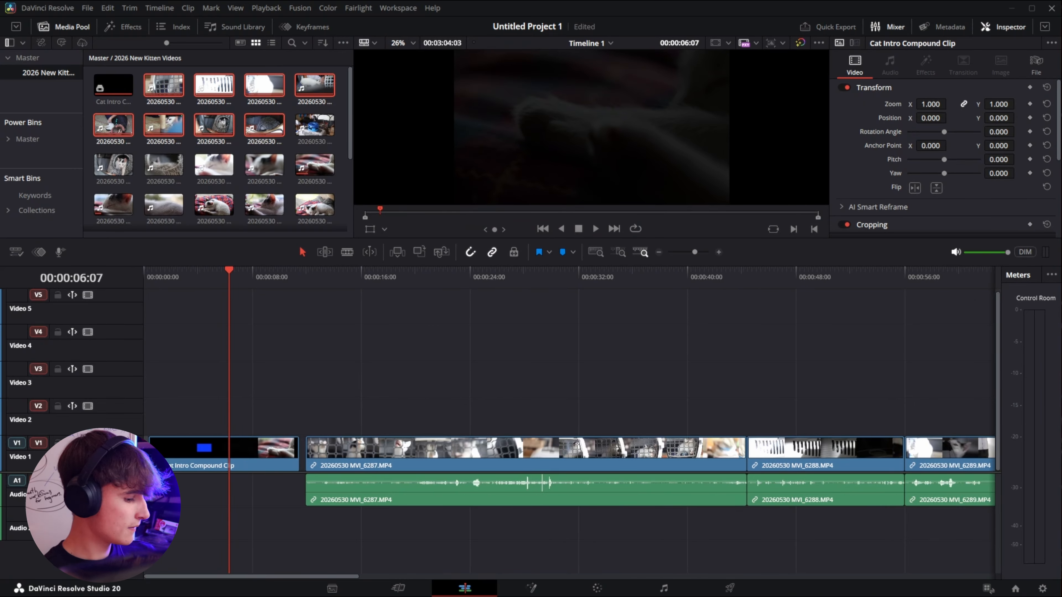
{"action": "key", "text": "Delete"}
{"action": "left_click", "coordinate": [298, 458]}
{"action": "key", "text": "Delete"}
Step: Ripple-trim the starts and ends of the appended clips to the playhead at several points
{"action": "left_click_drag", "start_coordinate": [282, 273], "coordinate": [470, 328]}
{"action": "key", "text": "ctrl+shift+bracketleft"}
{"action": "key", "text": "ctrl+shift+bracketright"}
{"action": "key", "text": "ctrl+shift+bracketleft"}
{"action": "key", "text": "ctrl+shift+bracketright"}
{"action": "key", "text": "ctrl+shift+bracketleft"}
{"action": "key", "text": "ctrl+shift+bracketright"}
{"action": "left_click_drag", "start_coordinate": [470, 329], "coordinate": [581, 406]}
{"action": "key", "text": "ctrl+shift+bracketleft"}
{"action": "key", "text": "ctrl+shift+bracketright"}
Step: Delete the appended clips from MVI_6291 onward and fit the timeline to the remaining clips
{"action": "left_click_drag", "start_coordinate": [639, 397], "coordinate": [731, 473]}
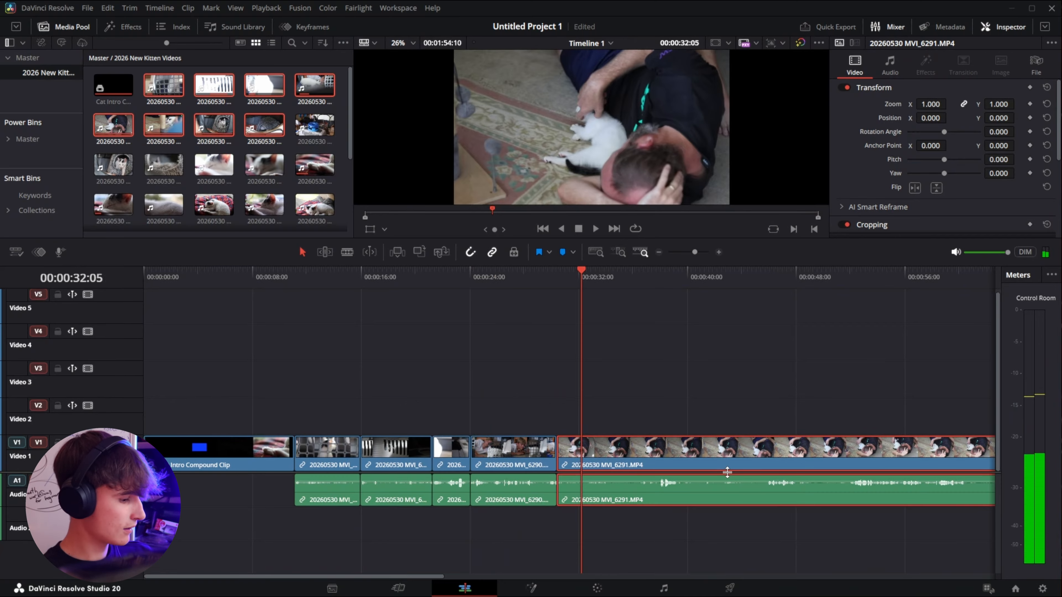
{"action": "key", "text": "BackSpace"}
{"action": "left_click_drag", "start_coordinate": [581, 323], "coordinate": [417, 306]}
{"action": "key", "text": "shift+z"}
{"action": "left_click_drag", "start_coordinate": [548, 380], "coordinate": [868, 485]}
{"action": "key", "text": "BackSpace"}
{"action": "key", "text": "shift+z"}
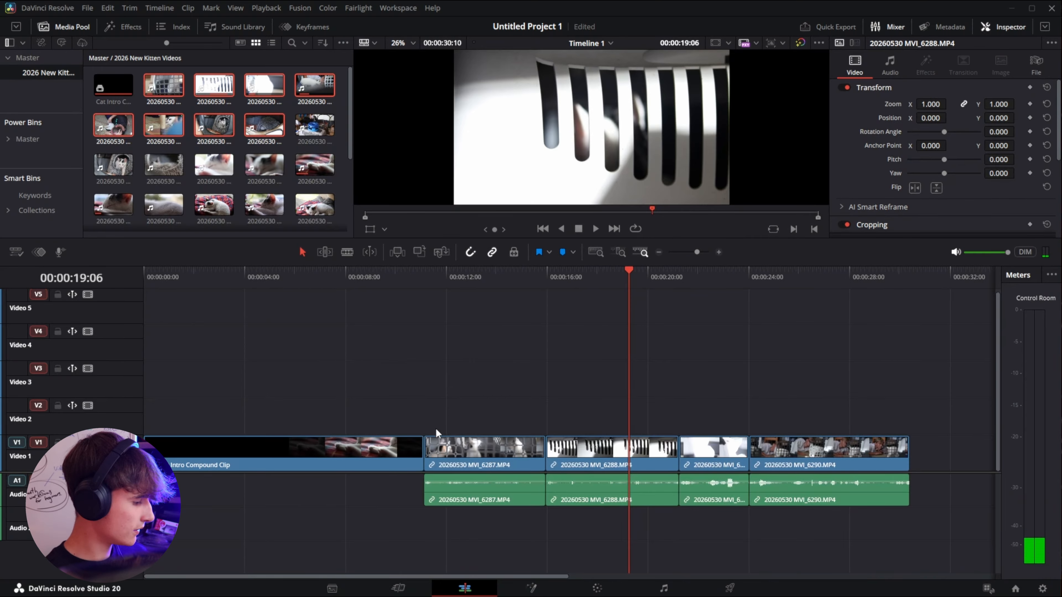
Step: Save the project and play the timeline from the start
{"action": "key", "text": "ctrl+s"}
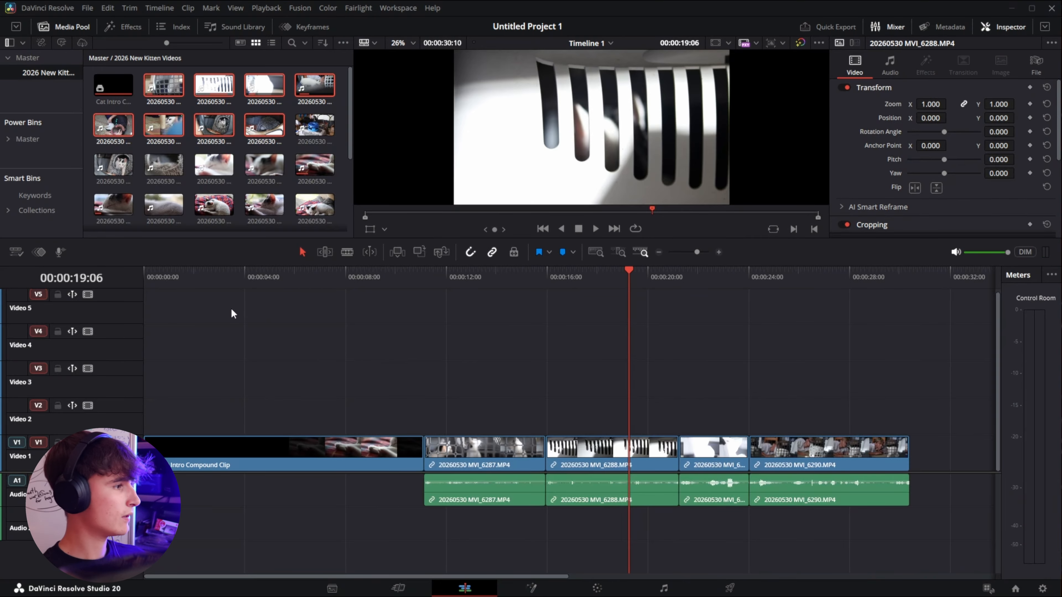
{"action": "key", "text": "Home"}
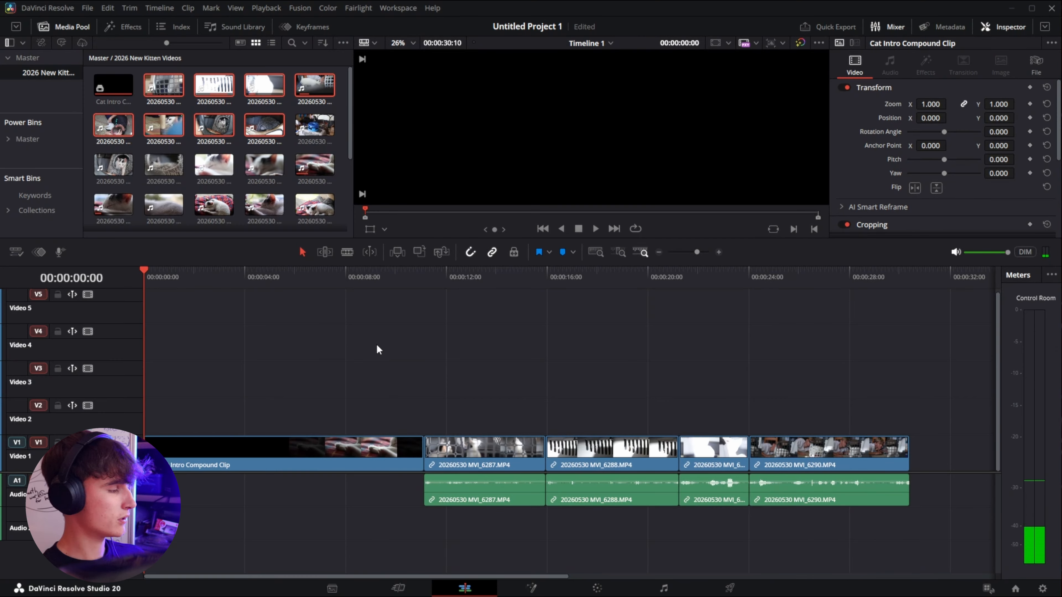
{"action": "key", "text": "space"}
Step: Decompose the Cat Intro Compound Clip in place using clips only
{"action": "left_click_drag", "start_coordinate": [410, 280], "coordinate": [98, 349]}
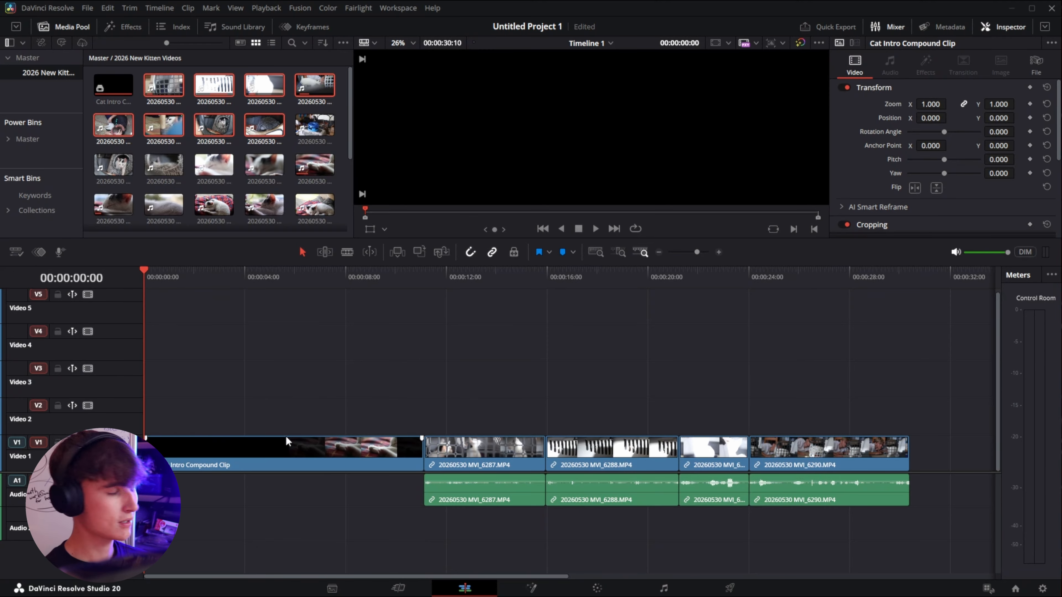
{"action": "left_click_drag", "start_coordinate": [306, 398], "coordinate": [237, 447]}
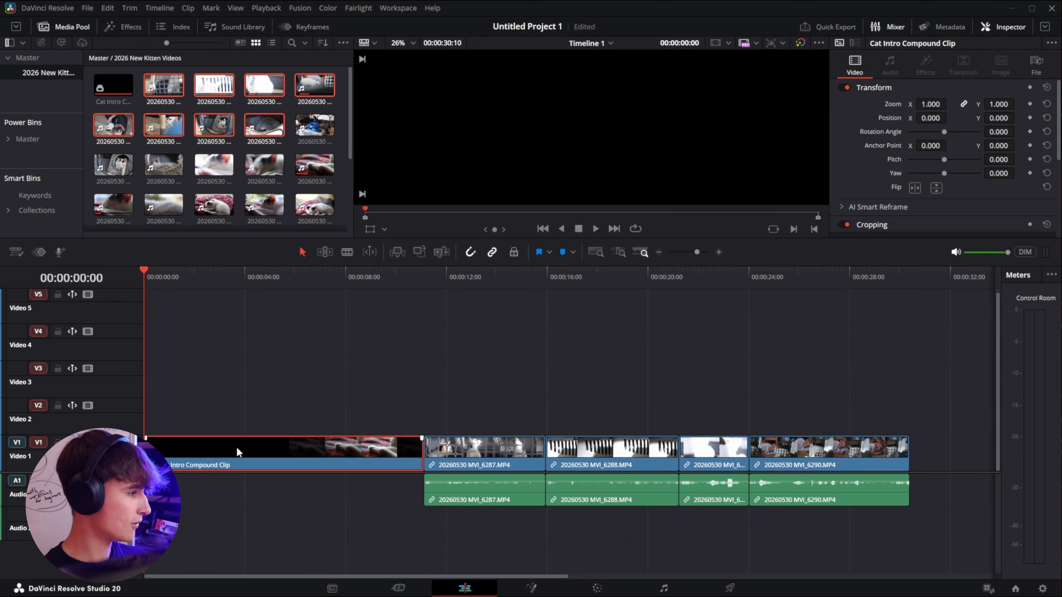
{"action": "right_click", "coordinate": [237, 447]}
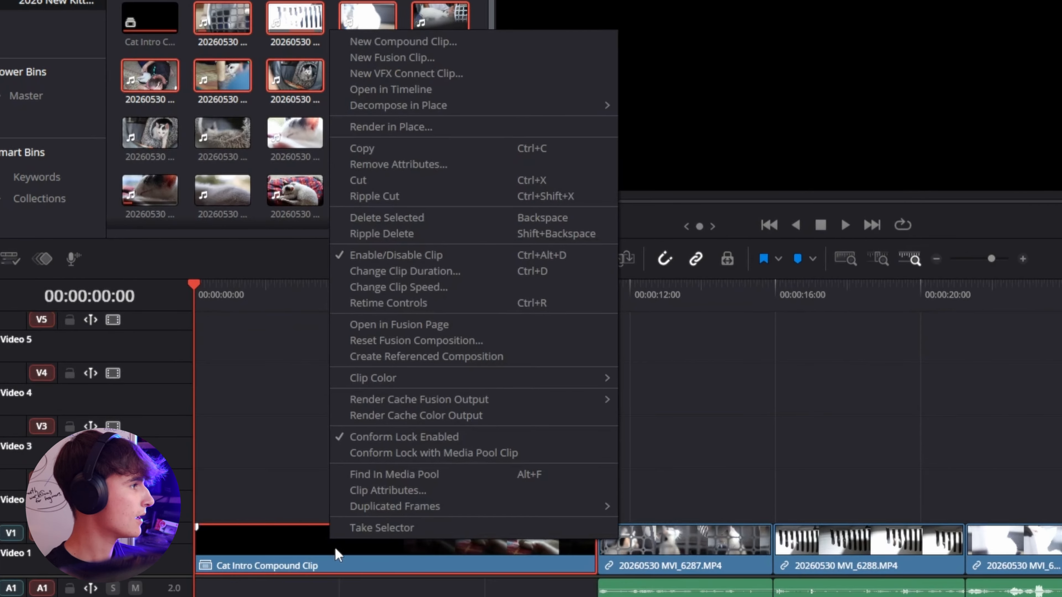
{"action": "mouse_move", "coordinate": [404, 108]}
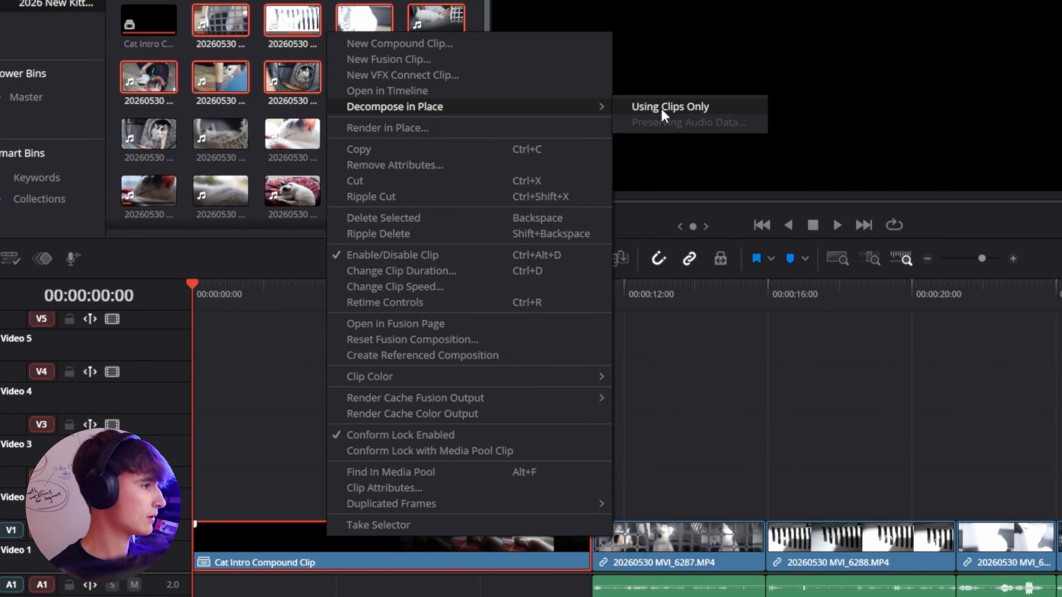
{"action": "left_click", "coordinate": [669, 109]}
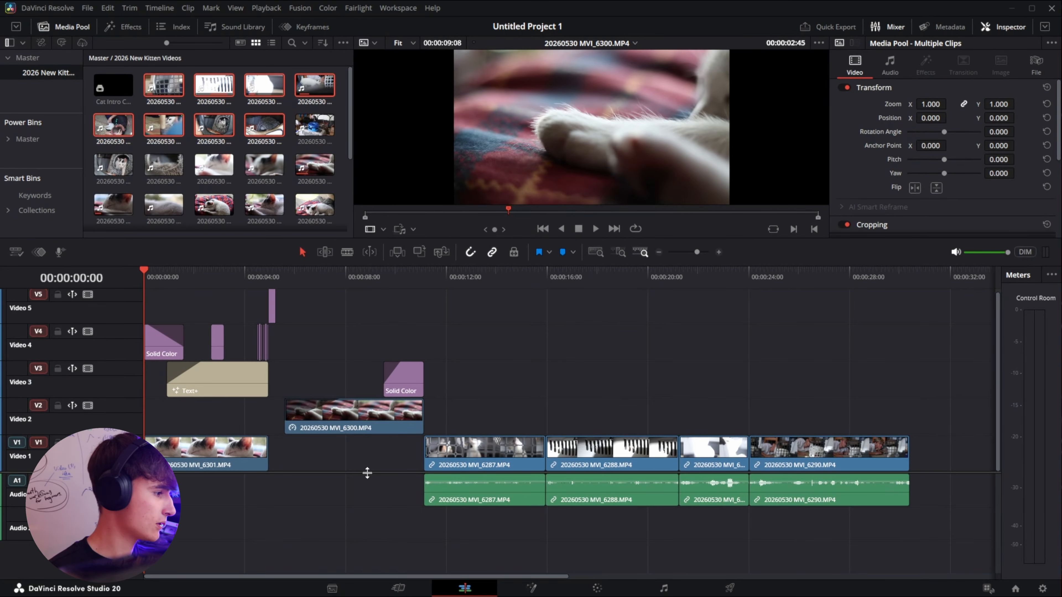
Step: Undo and redo the decompose repeatedly to compare the compound and decomposed versions of the timeline
{"action": "left_click_drag", "start_coordinate": [367, 473], "coordinate": [368, 527]}
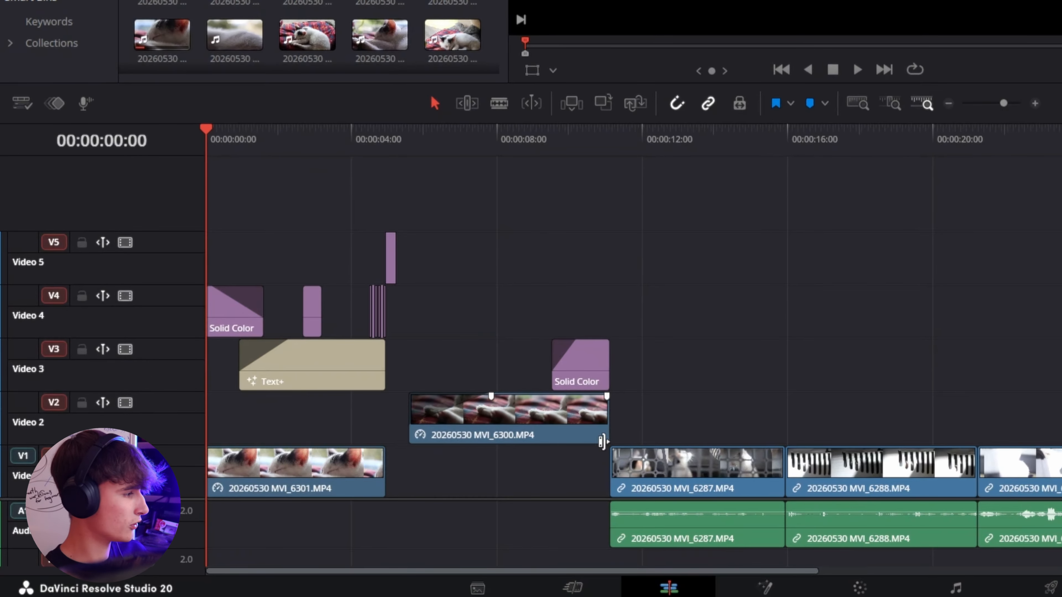
{"action": "key", "text": "ctrl+z"}
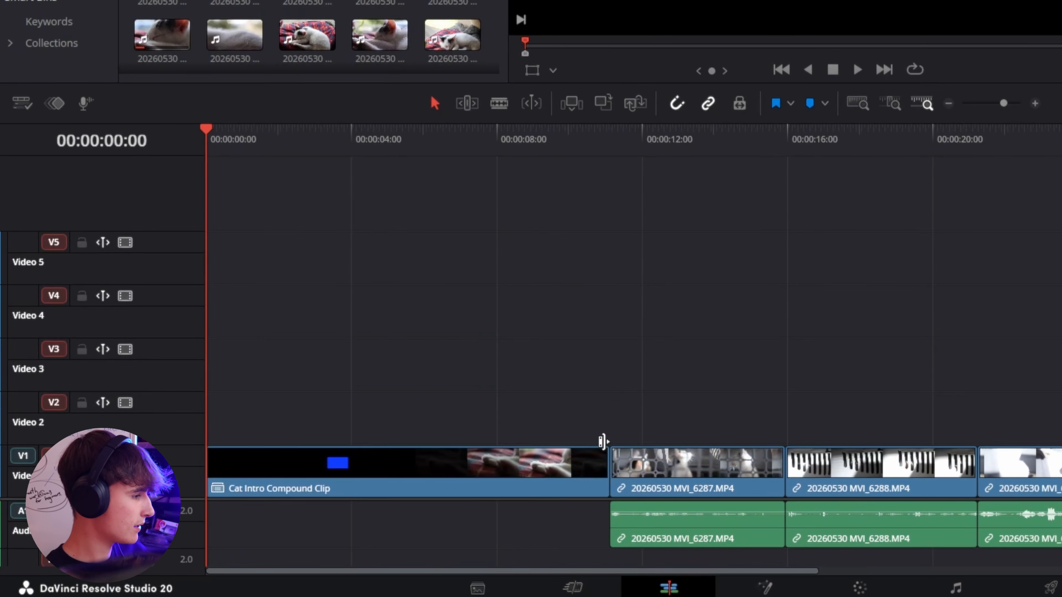
{"action": "key", "text": "ctrl+shift+z"}
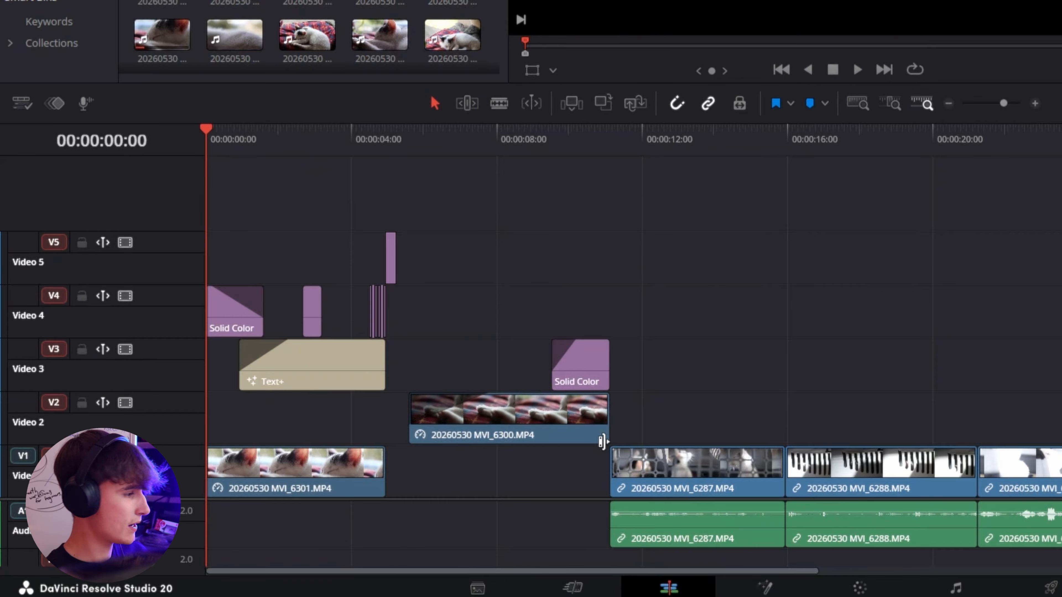
{"action": "key", "text": "ctrl+z"}
{"action": "key", "text": "ctrl+shift+z"}
{"action": "key", "text": "ctrl+z"}
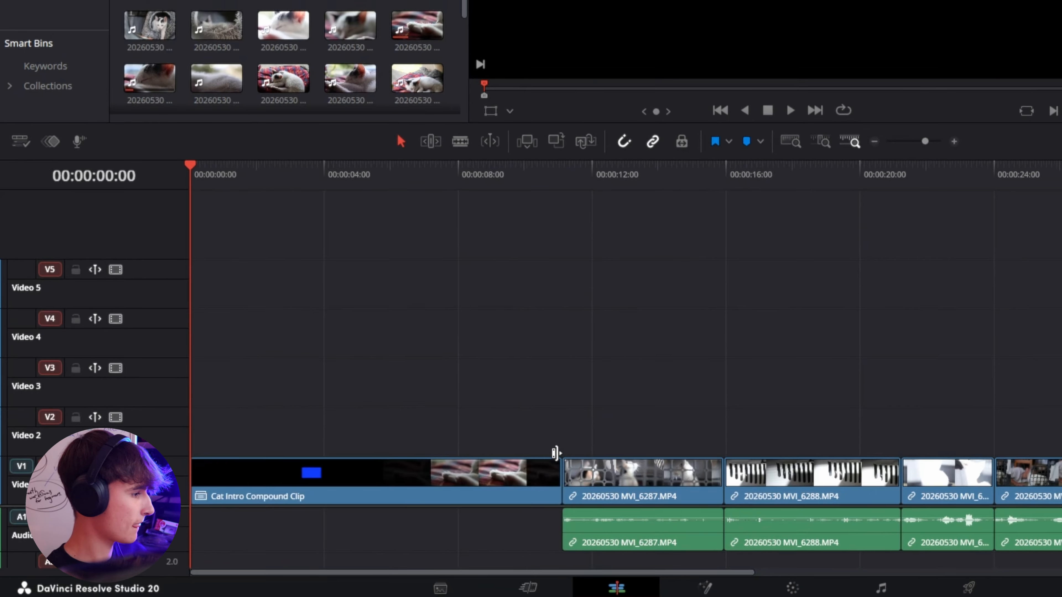
{"action": "key", "text": "ctrl+shift+z"}
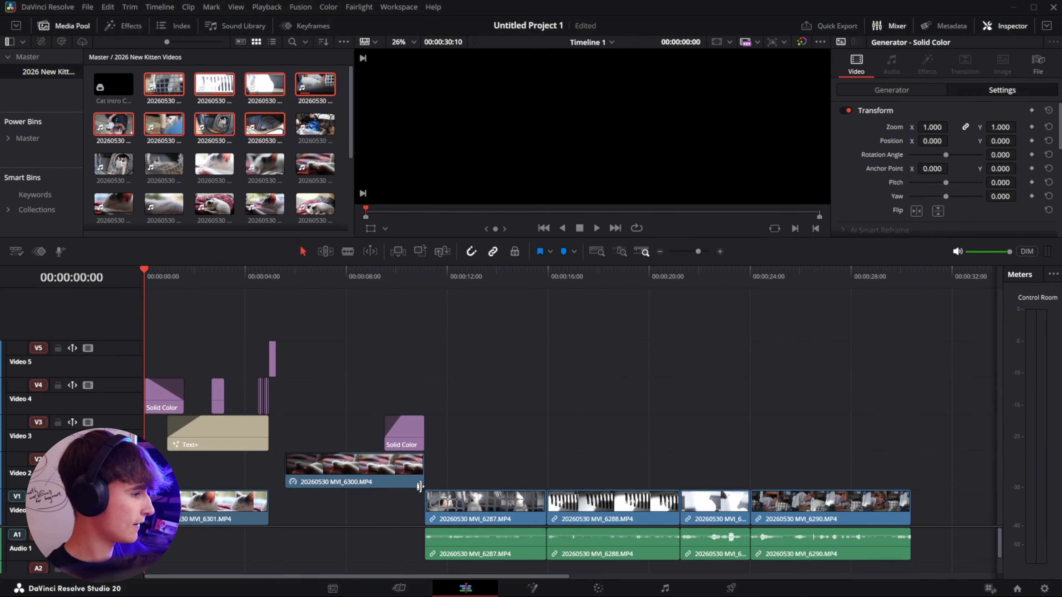
{"action": "key", "text": "ctrl+z"}
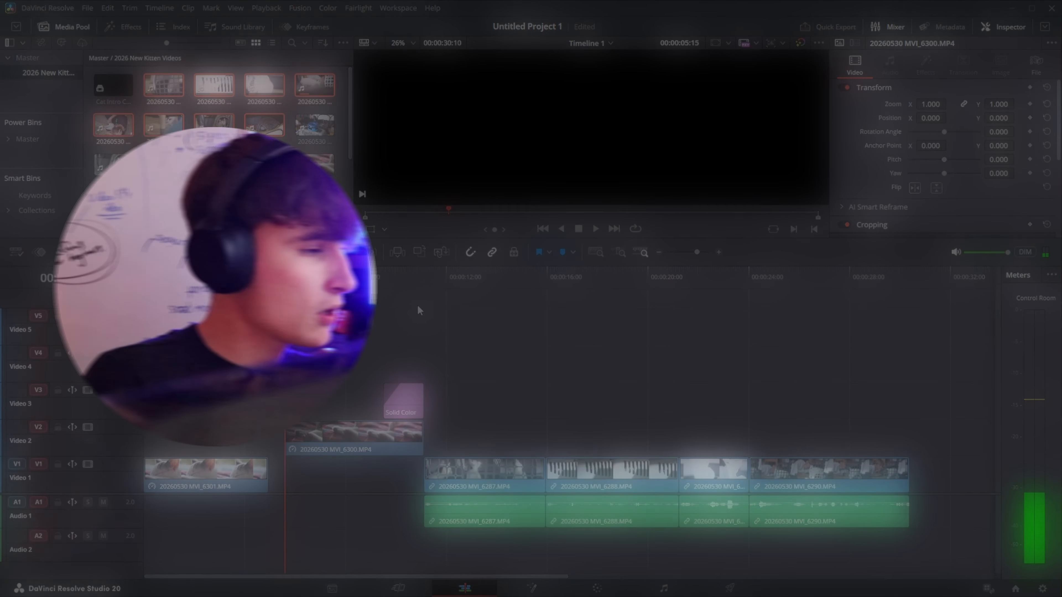